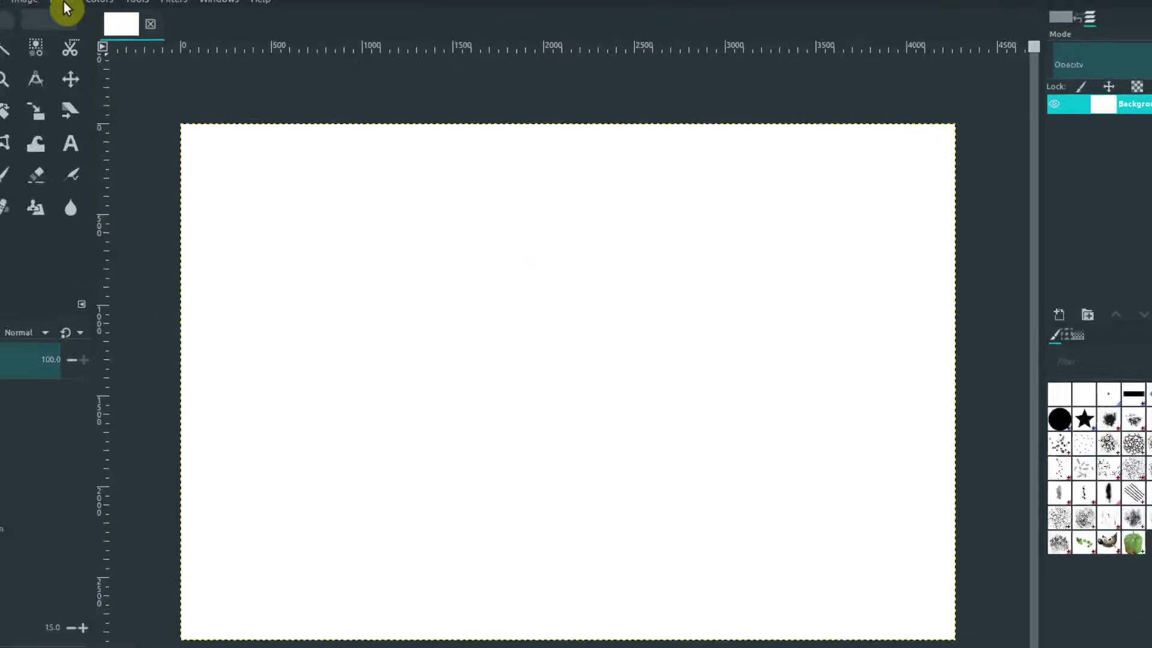
# - Close the blank untitled 4272x2848 image so no image remains open
pyautogui.click(13, 2)
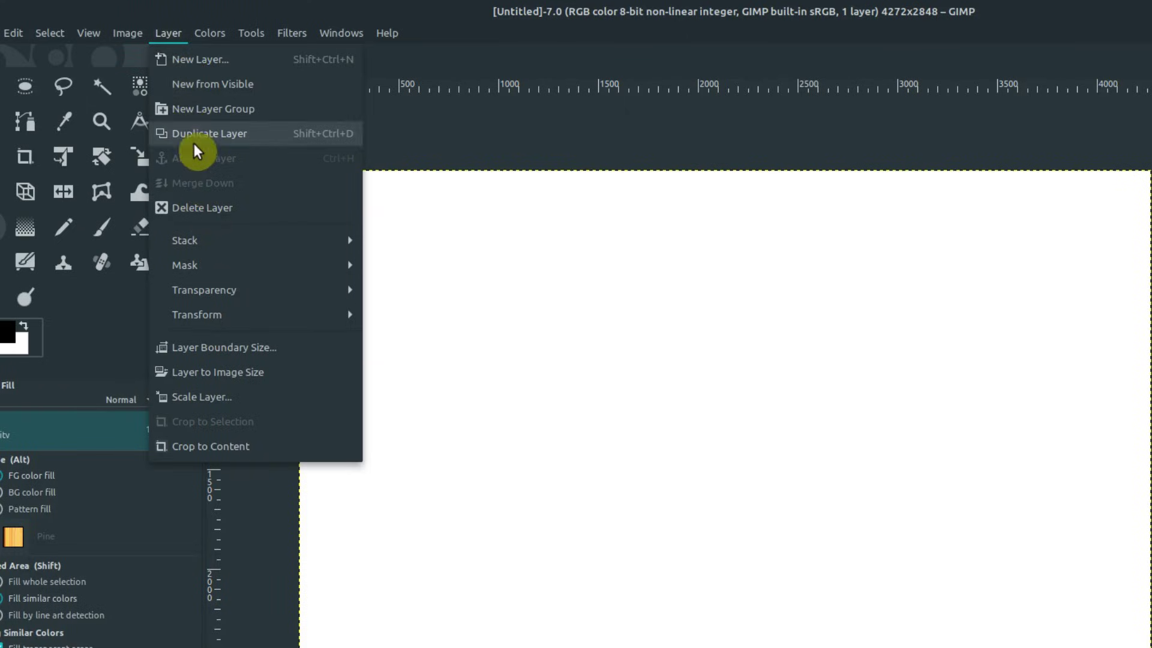
pyautogui.moveTo(161, 26)
pyautogui.click(610, 30)
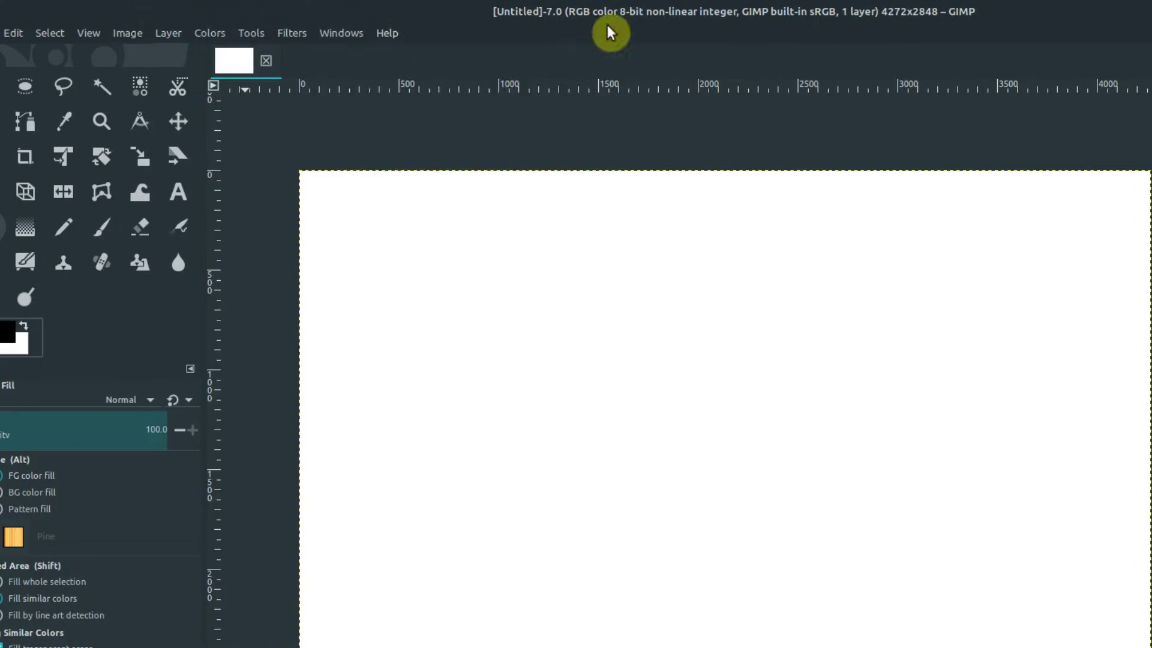
pyautogui.hotkey('alt', 'h')
pyautogui.press('Escape')
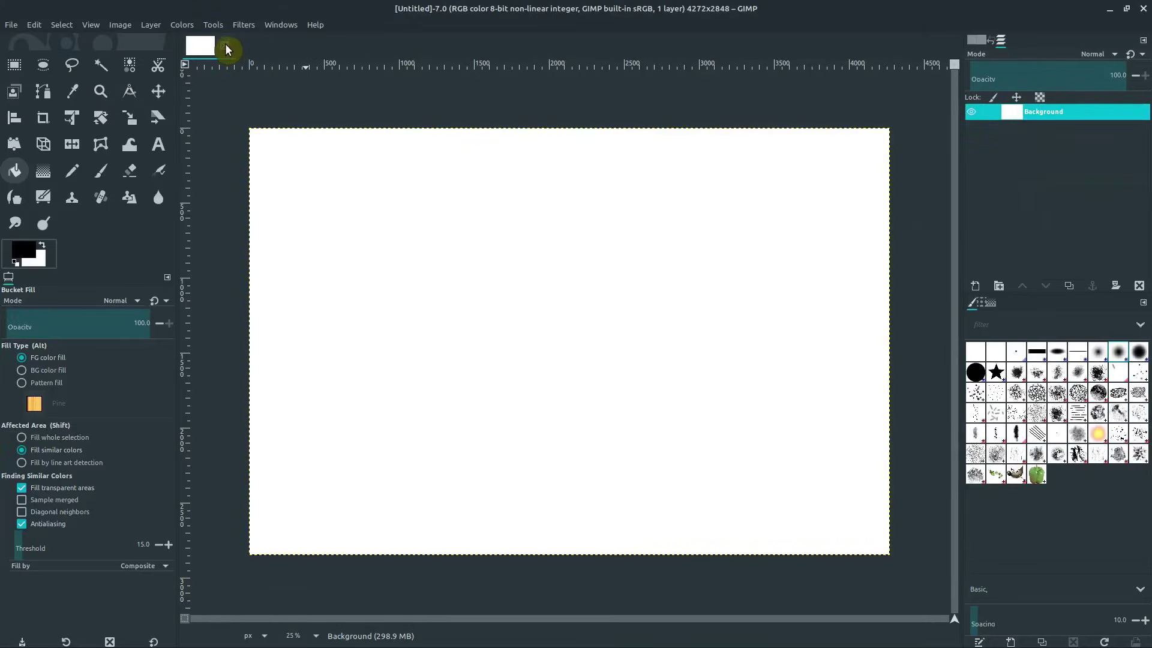
pyautogui.click(227, 46)
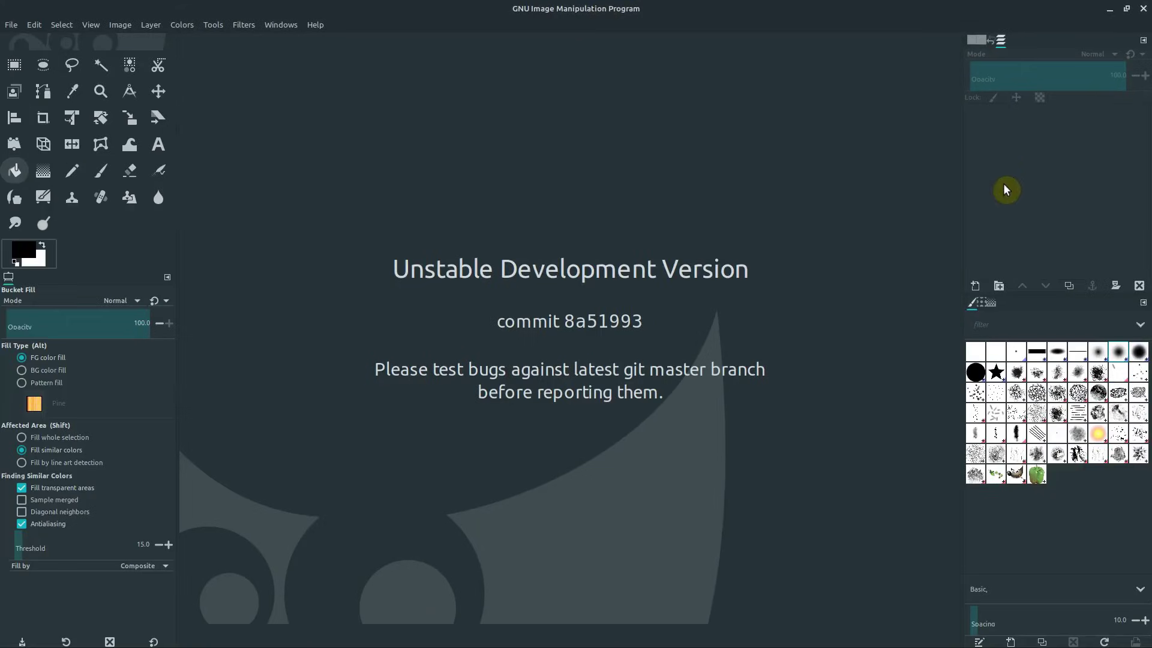
# - Open the photo IMG_0383.JPG
pyautogui.click(18, 27)
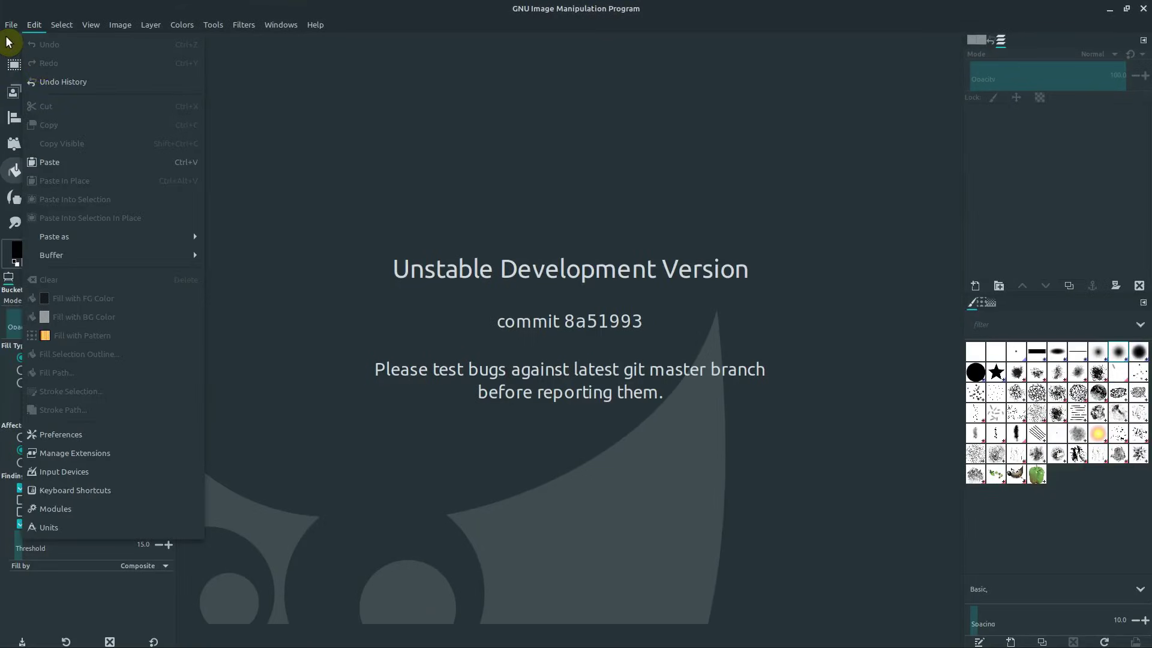
pyautogui.click(27, 82)
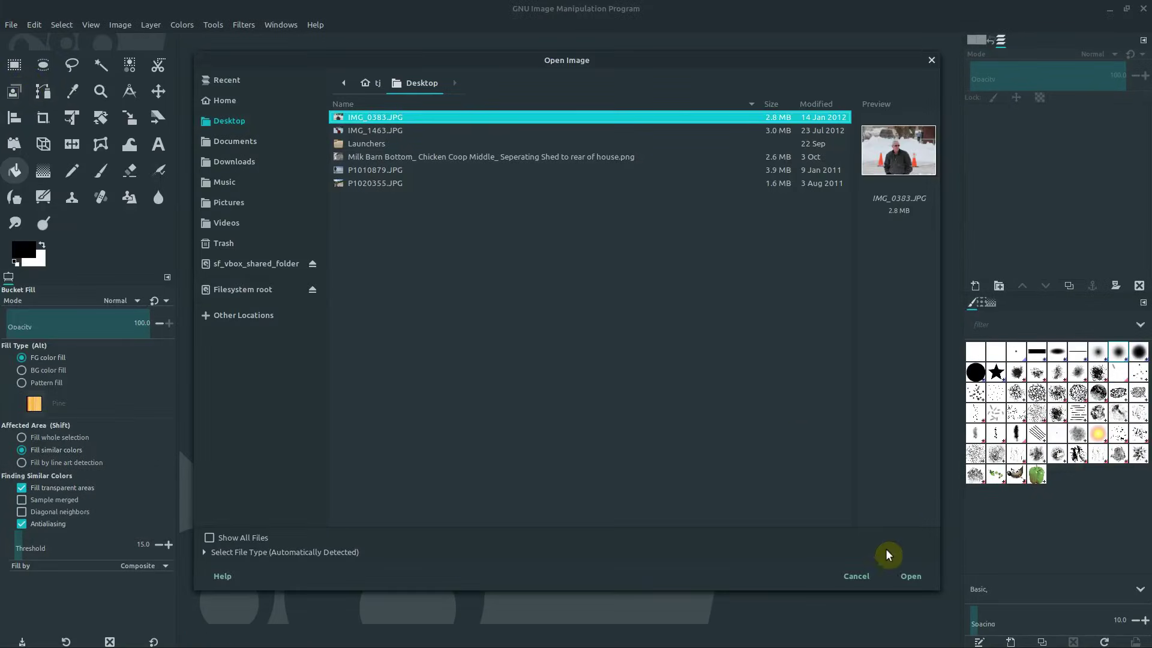
pyautogui.click(908, 576)
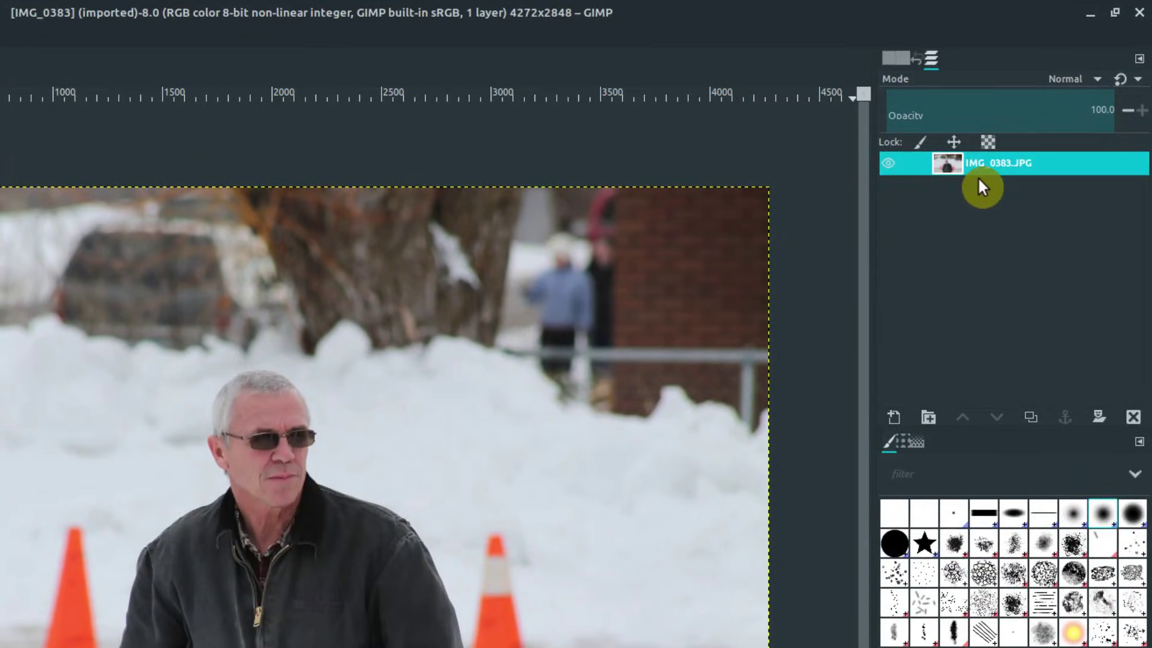
# - Rename the photo's layer to 'Guy'
pyautogui.doubleClick(1011, 170)
pyautogui.write('Guy')
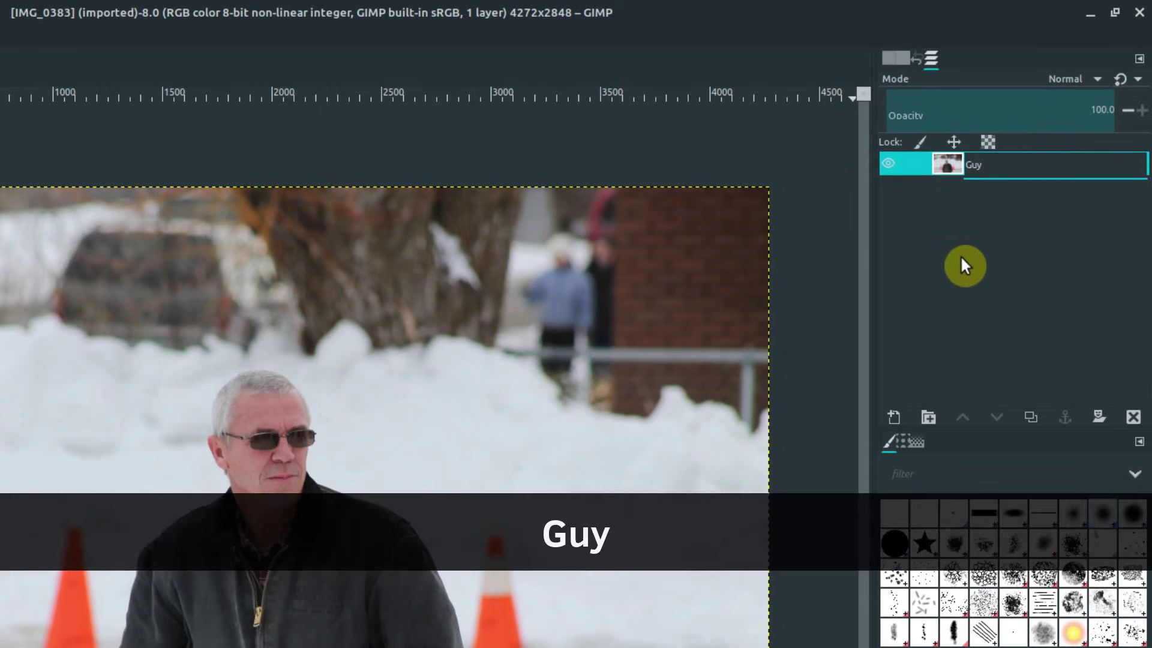
pyautogui.press('Return')
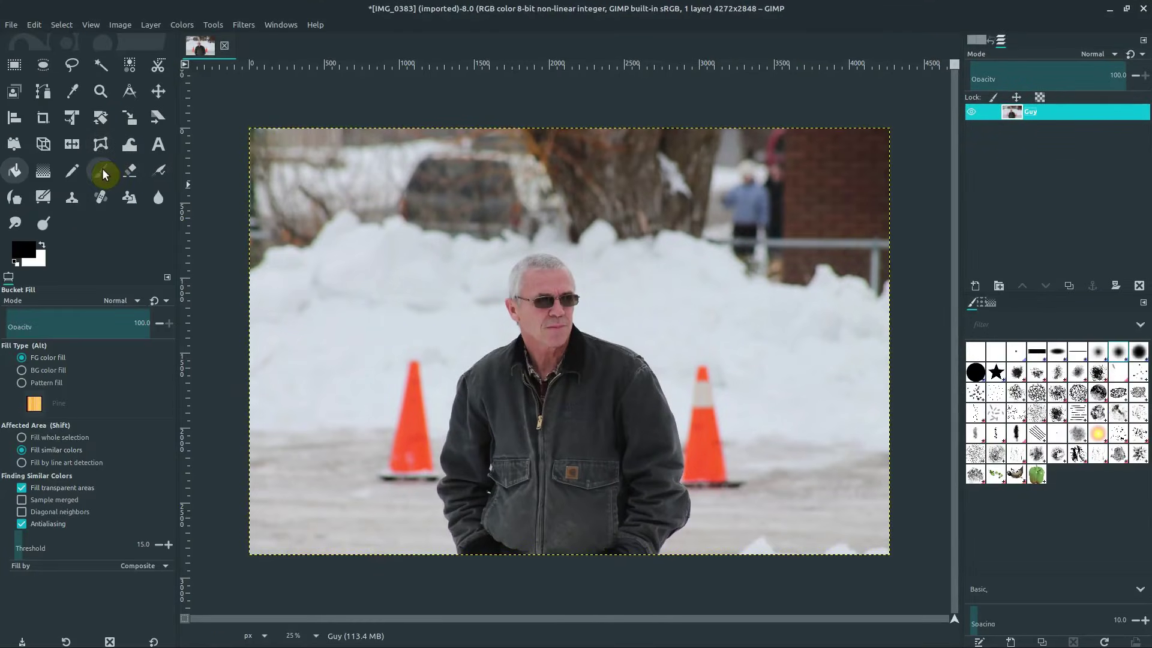
pyautogui.press('n')
pyautogui.moveTo(530, 225)
pyautogui.mouseDown()
pyautogui.moveTo(441, 326)
pyautogui.moveTo(627, 413)
pyautogui.moveTo(577, 227)
pyautogui.moveTo(519, 227)
pyautogui.mouseUp()
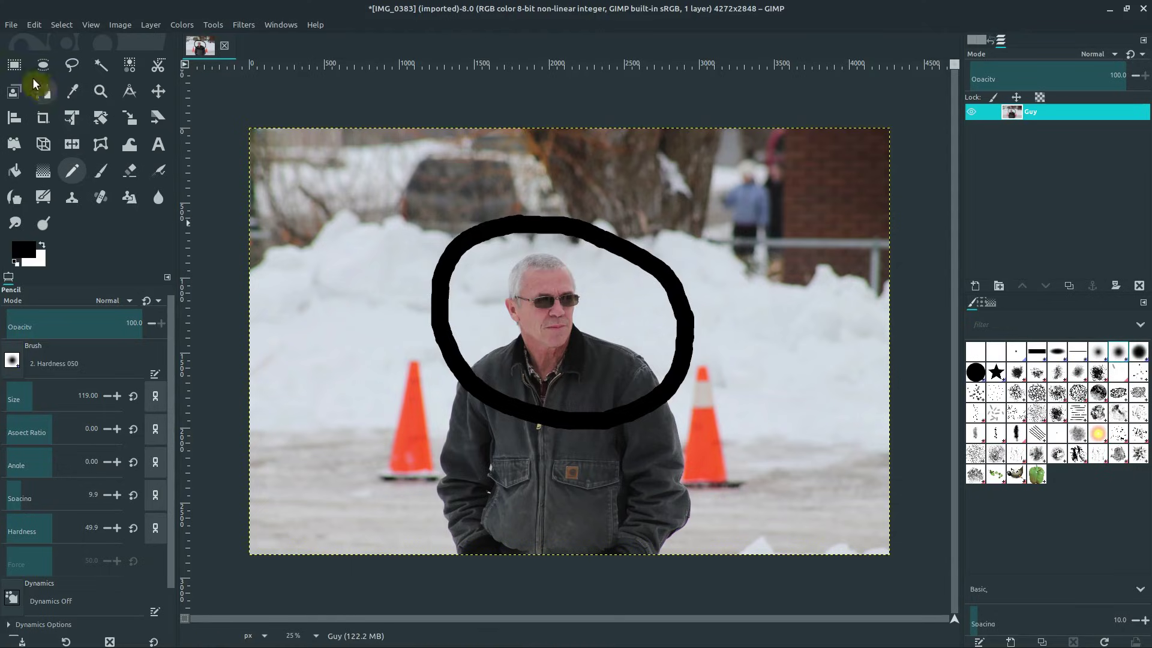
pyautogui.click(15, 65)
pyautogui.moveTo(387, 191); pyautogui.dragTo(731, 431)
pyautogui.click(756, 289)
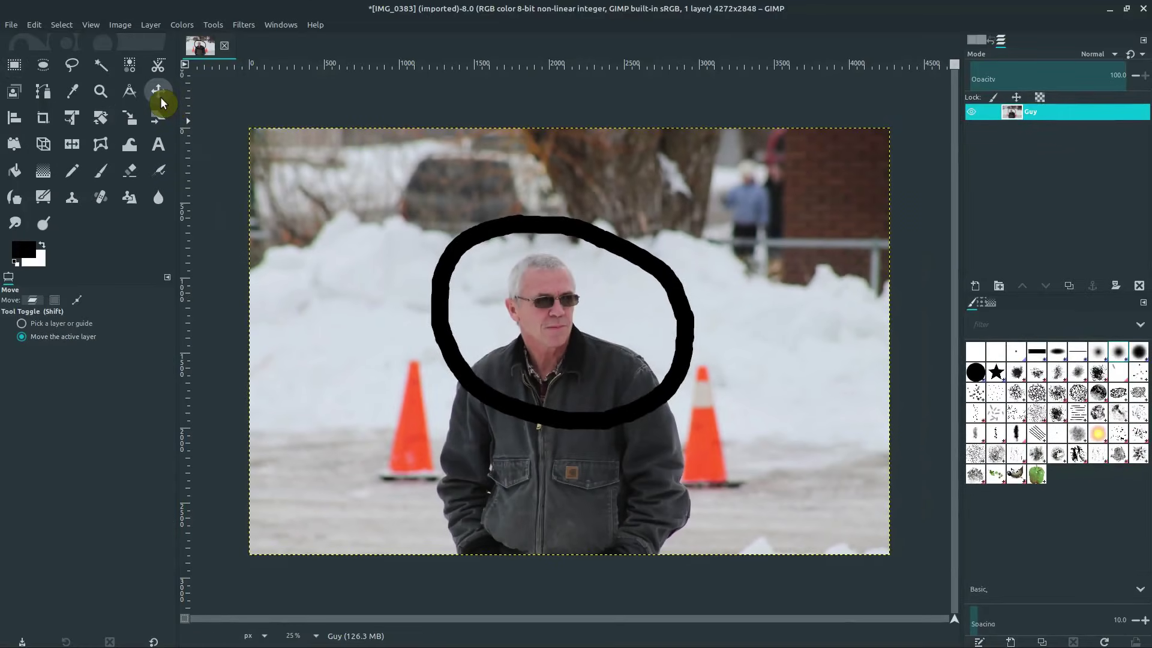
pyautogui.moveTo(556, 324); pyautogui.dragTo(635, 275)
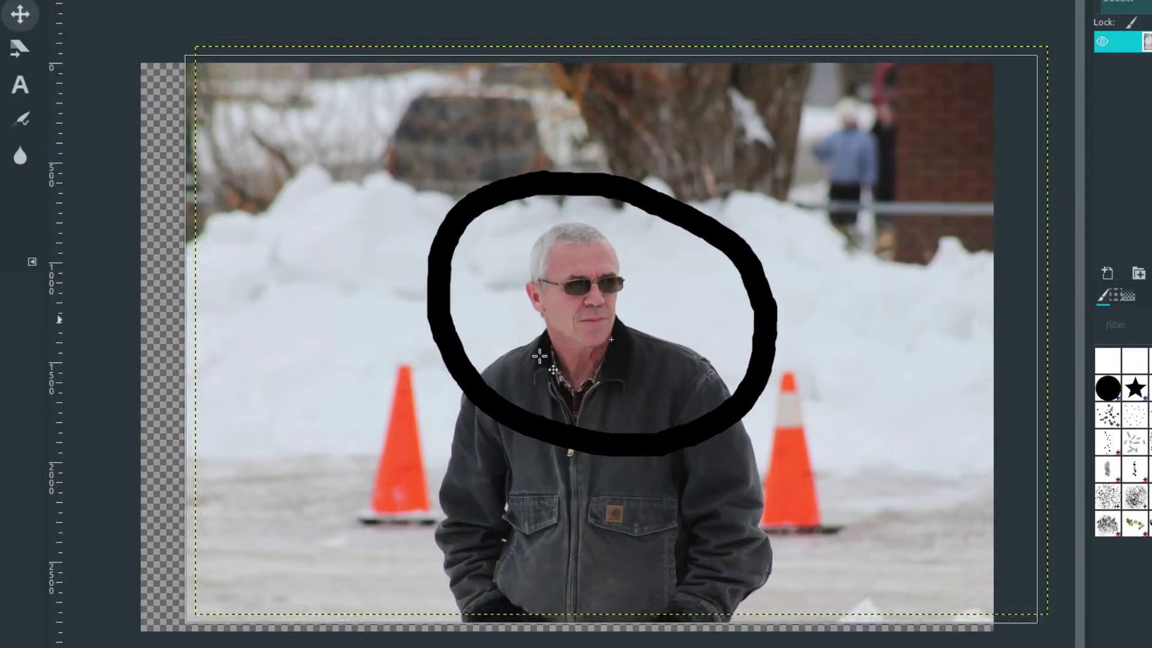
pyautogui.moveTo(553, 370); pyautogui.dragTo(525, 359)
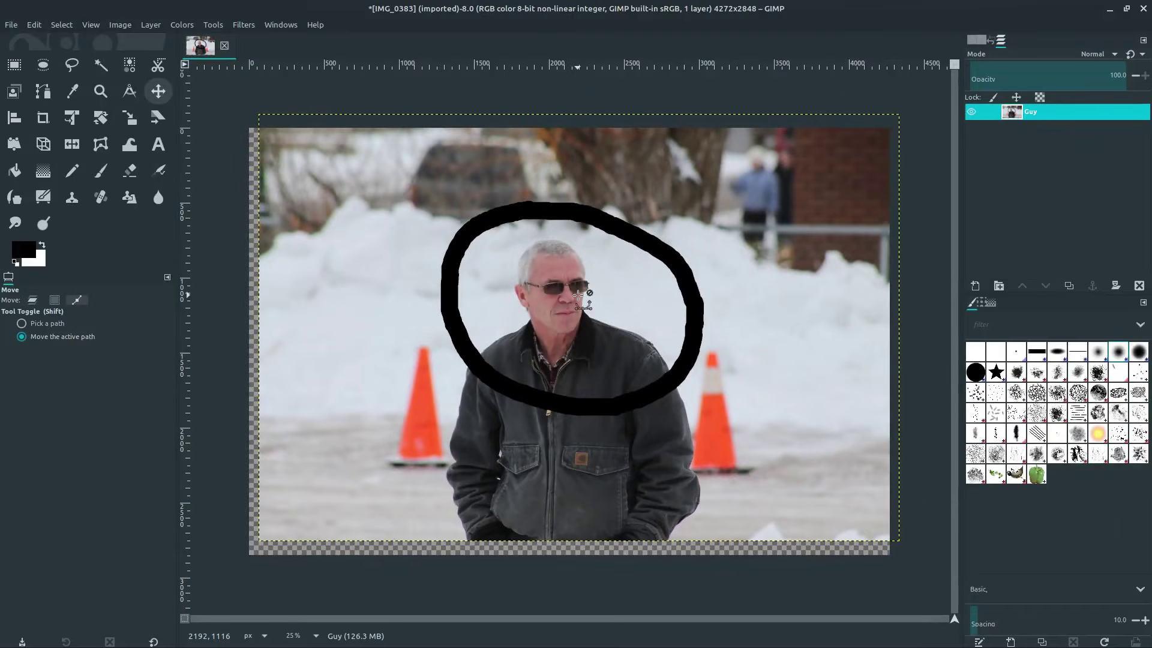
pyautogui.hotkey('ctrl', 'z')
pyautogui.hotkey('ctrl', 'z')
pyautogui.hotkey('ctrl', 'z')
pyautogui.hotkey('ctrl', 'z')
pyautogui.hotkey('ctrl', 'z')
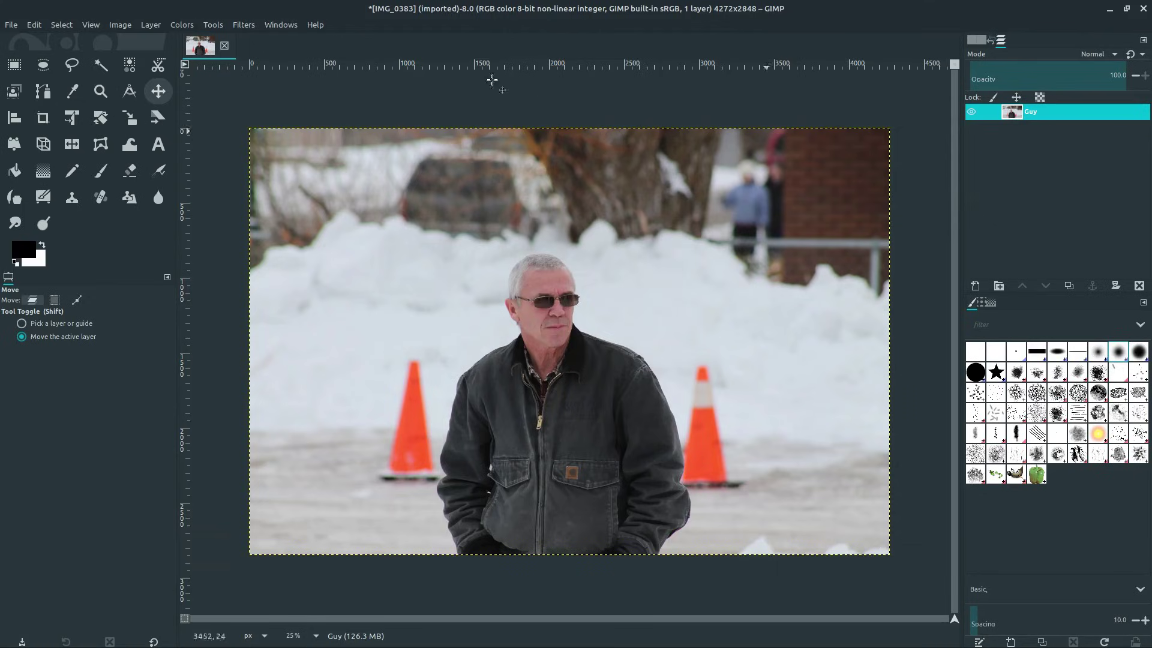
# - Create a layer named 'Circle' with Transparency fill above the Guy layer
pyautogui.click(148, 26)
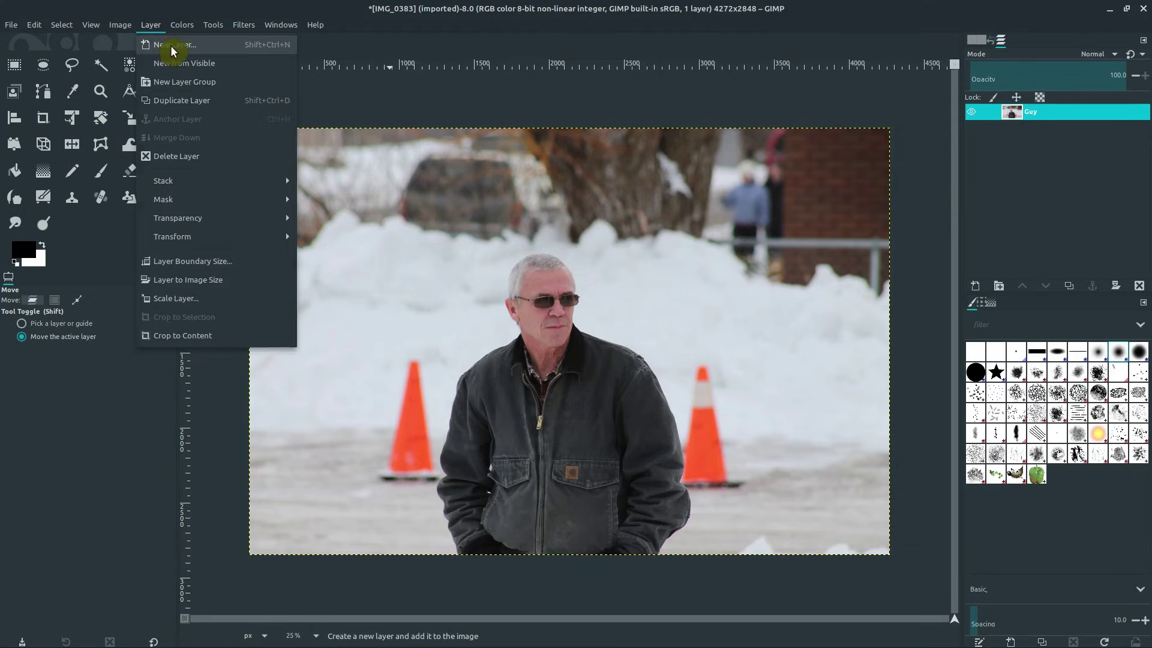
pyautogui.click(150, 27)
pyautogui.rightClick(984, 157)
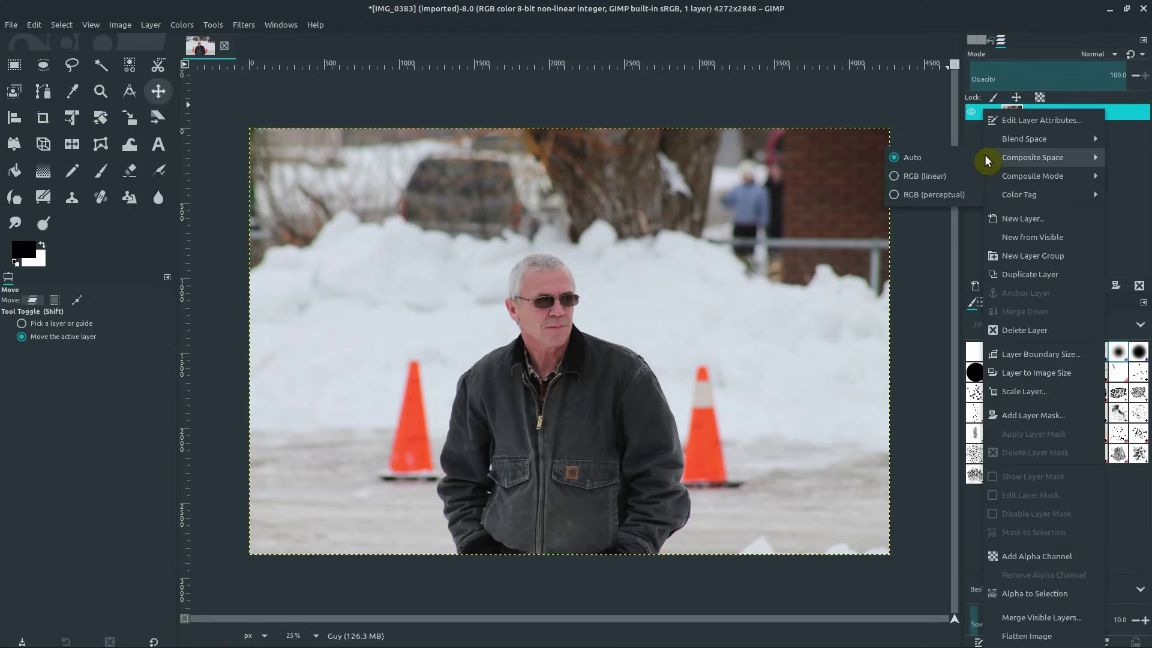
pyautogui.click(1013, 218)
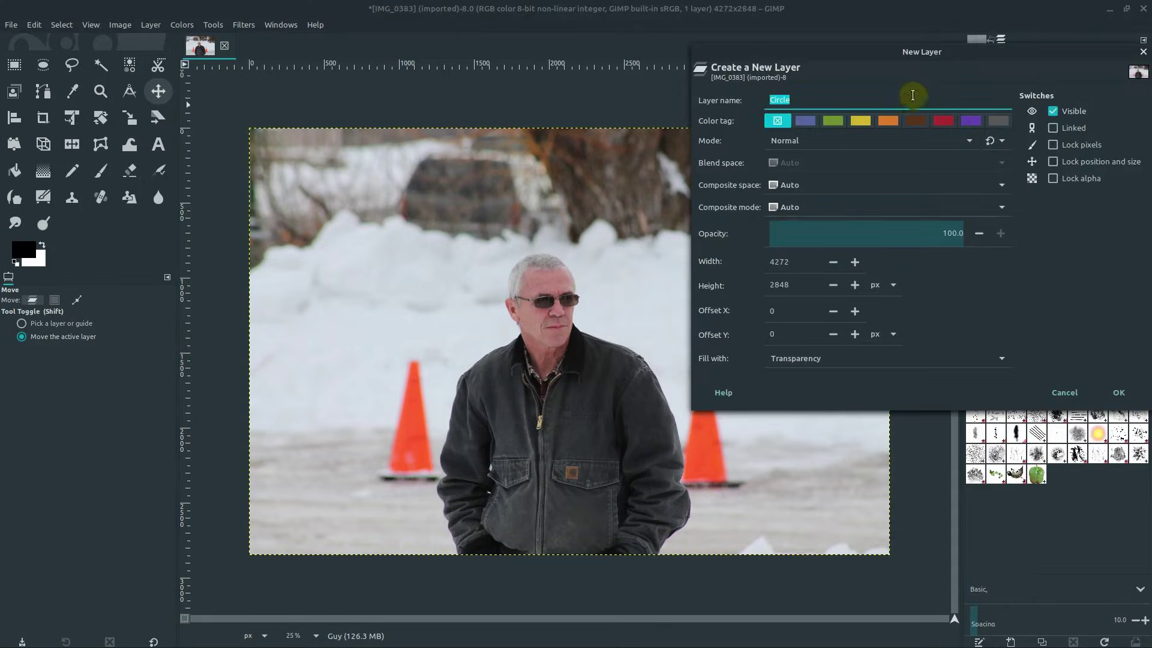
pyautogui.moveTo(894, 57); pyautogui.dragTo(690, 191)
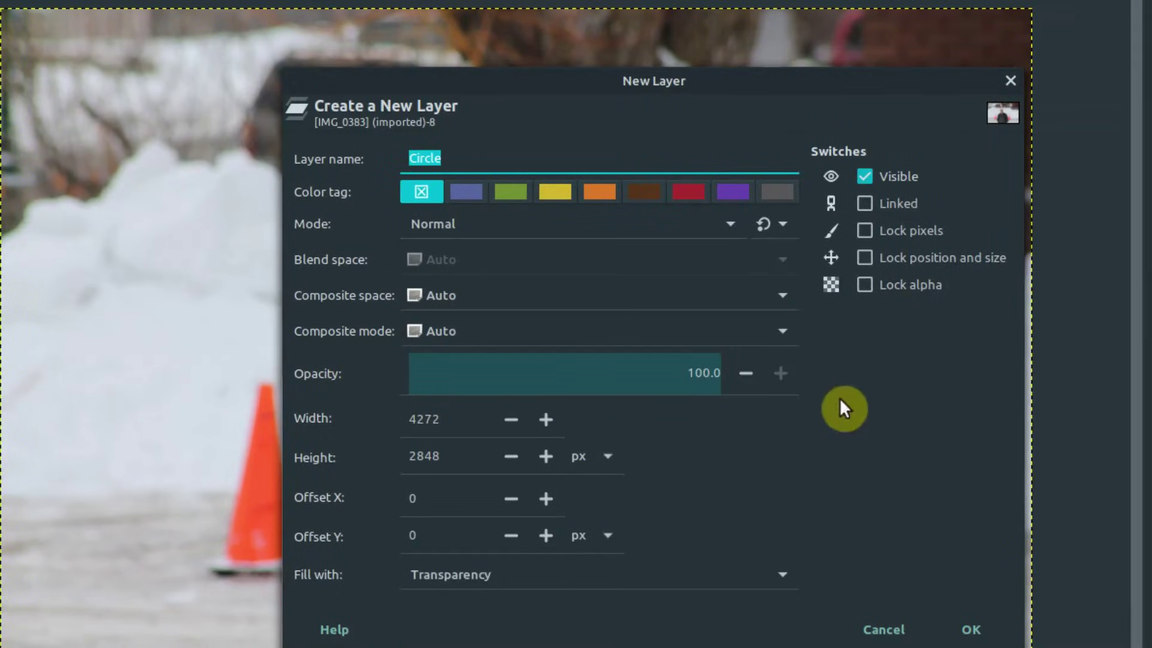
pyautogui.click(450, 159)
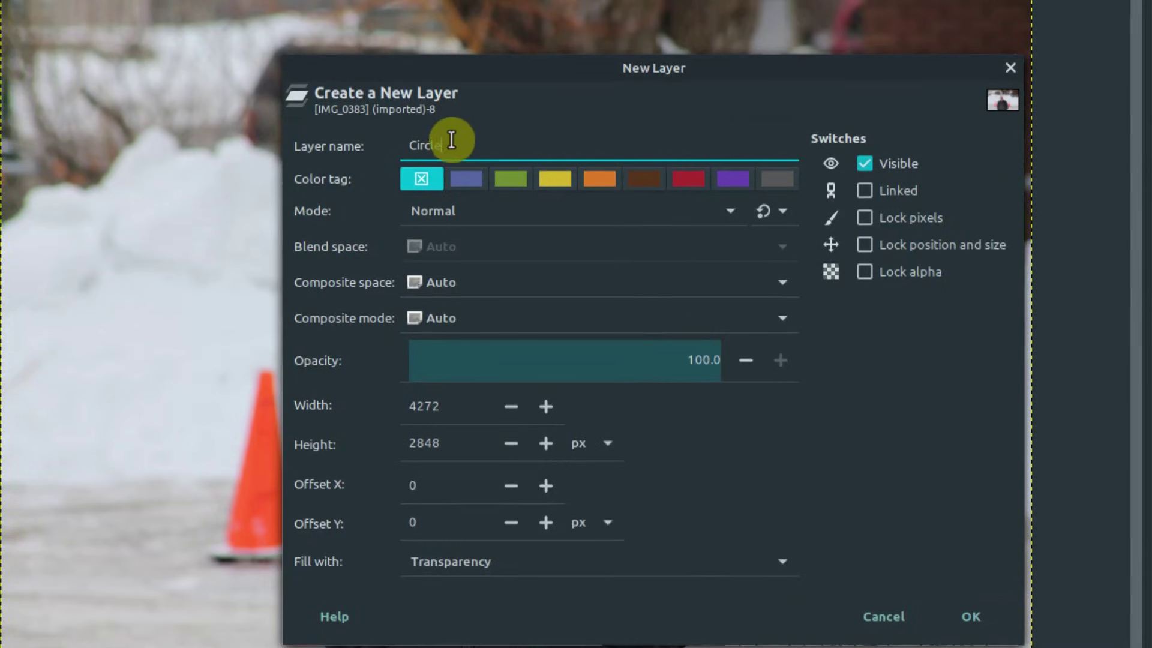
pyautogui.doubleClick(451, 44)
pyautogui.click(510, 47)
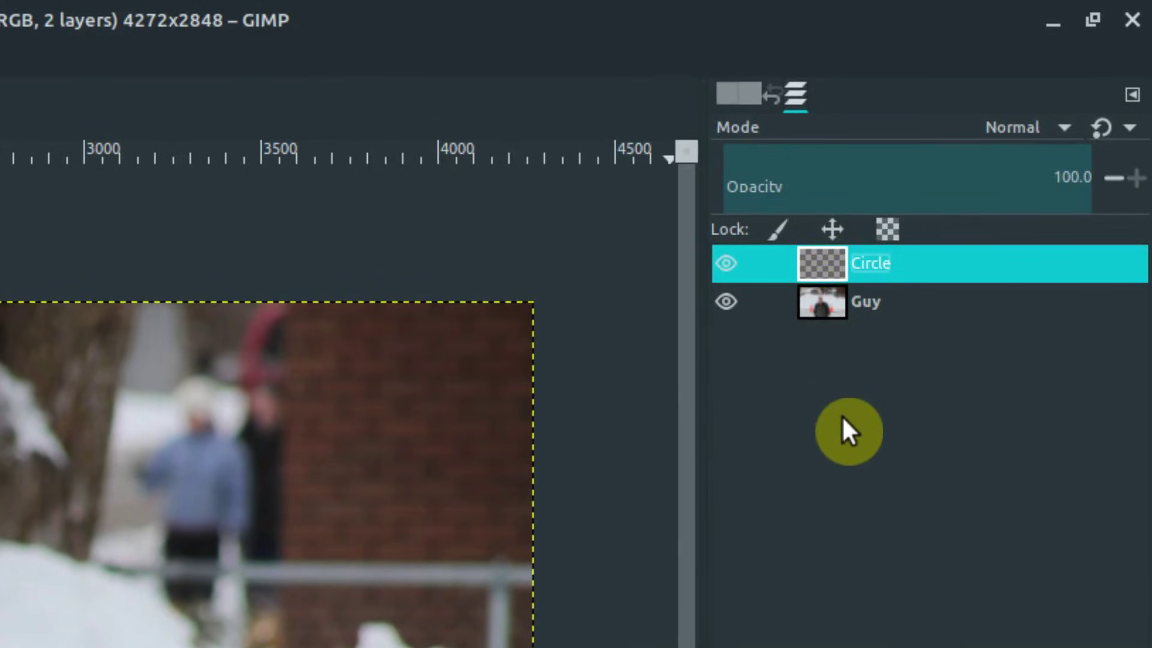
# - Pencil a black ring around the man's head on Circle, then shift the layer to center it
pyautogui.click(823, 303)
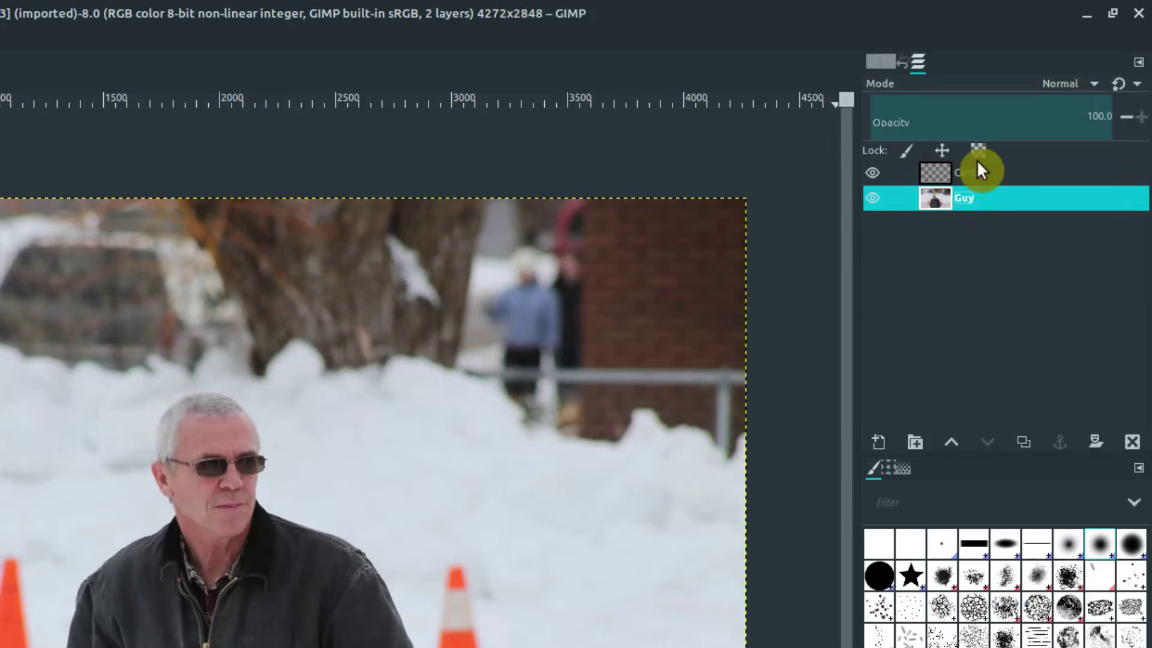
pyautogui.click(854, 266)
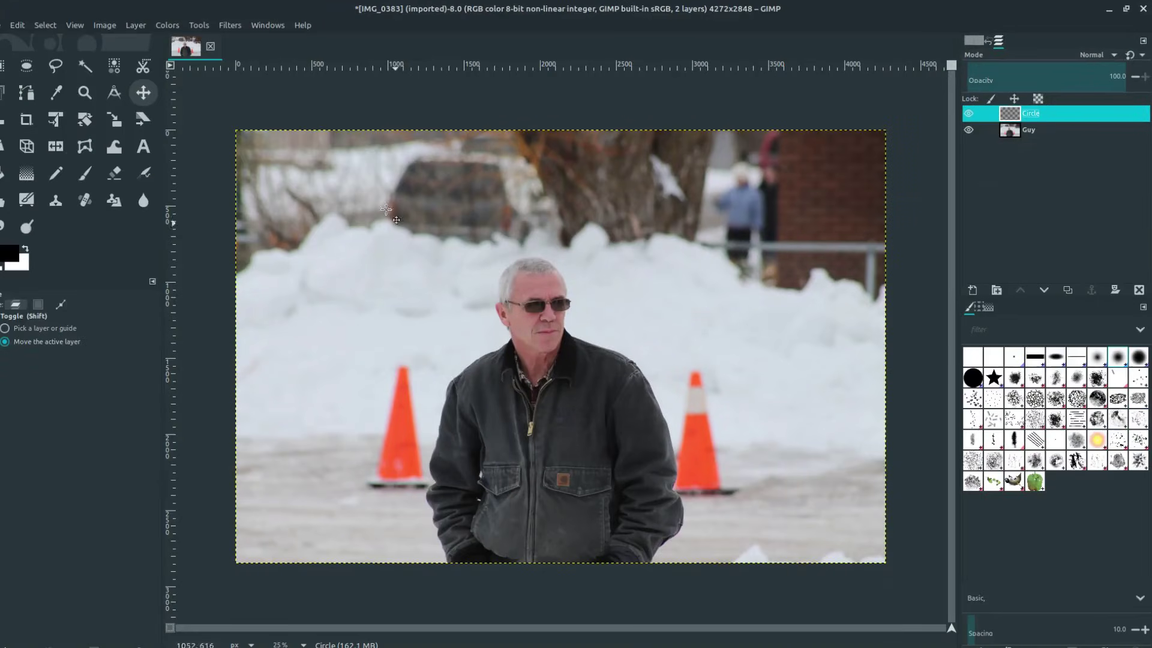
pyautogui.click(55, 174)
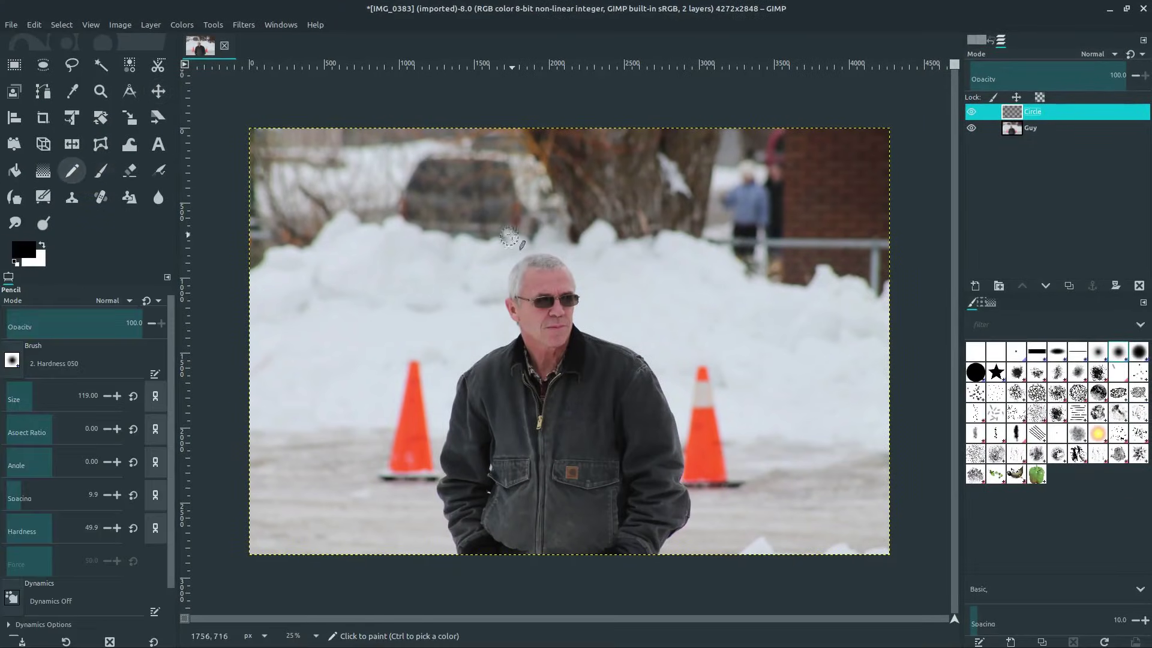
pyautogui.moveTo(509, 236)
pyautogui.mouseDown()
pyautogui.moveTo(447, 327)
pyautogui.moveTo(585, 378)
pyautogui.moveTo(562, 239)
pyautogui.moveTo(519, 225)
pyautogui.mouseUp()
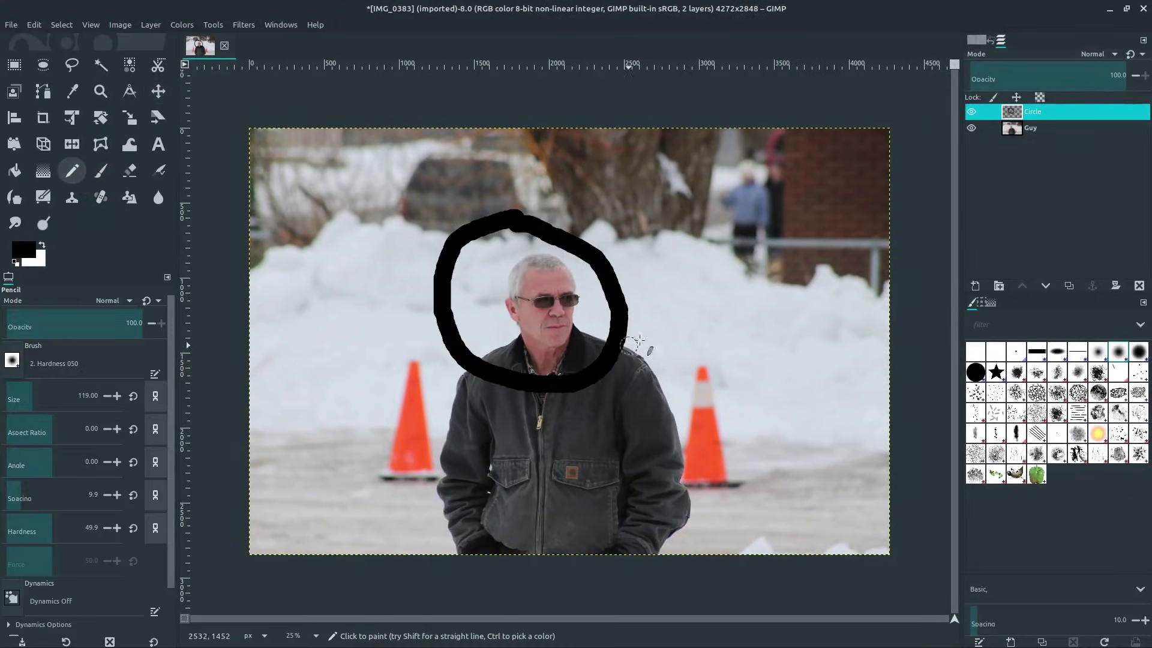
pyautogui.click(160, 91)
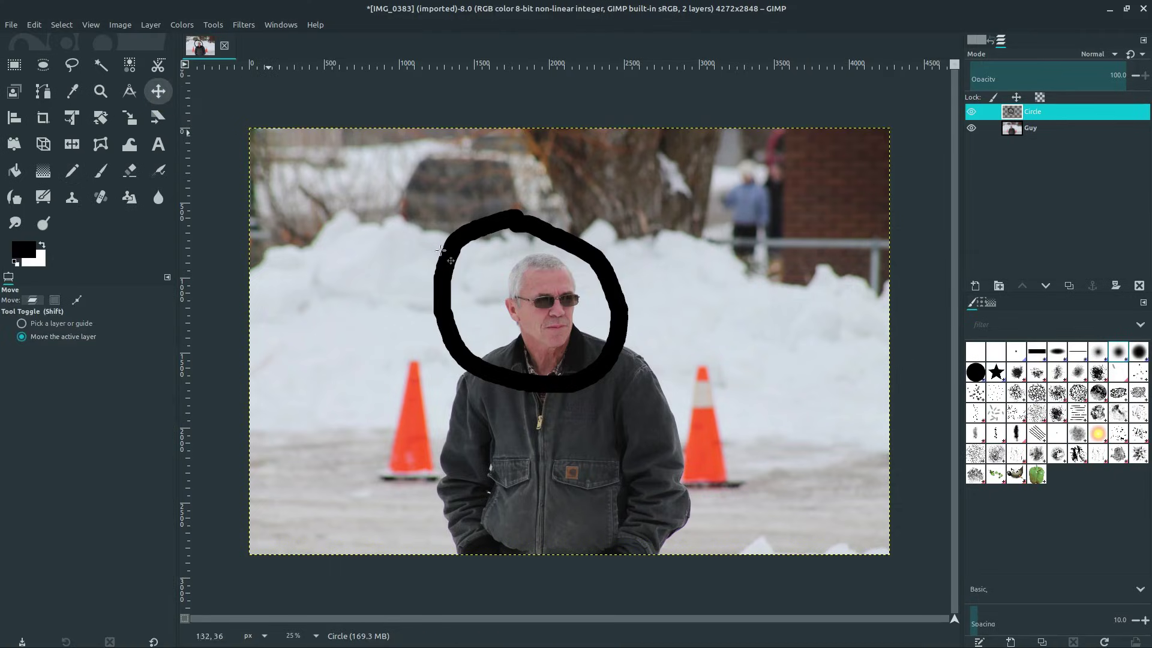
pyautogui.moveTo(462, 225); pyautogui.dragTo(531, 207)
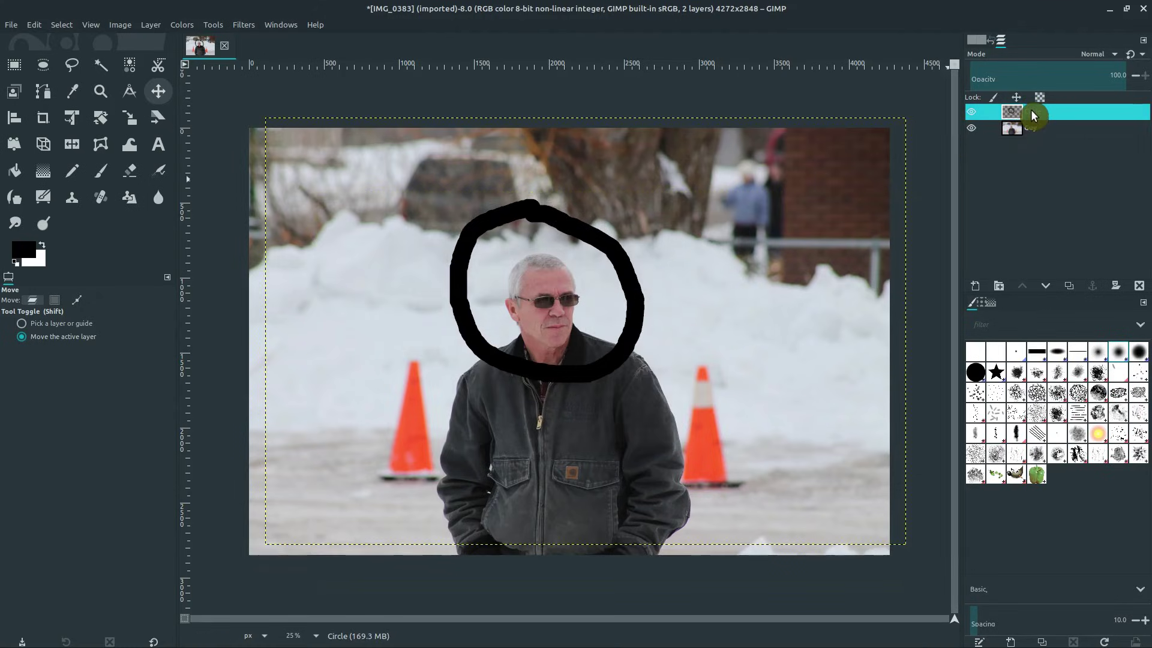
# - Scale the Circle layer to 4191×2794
pyautogui.click(126, 116)
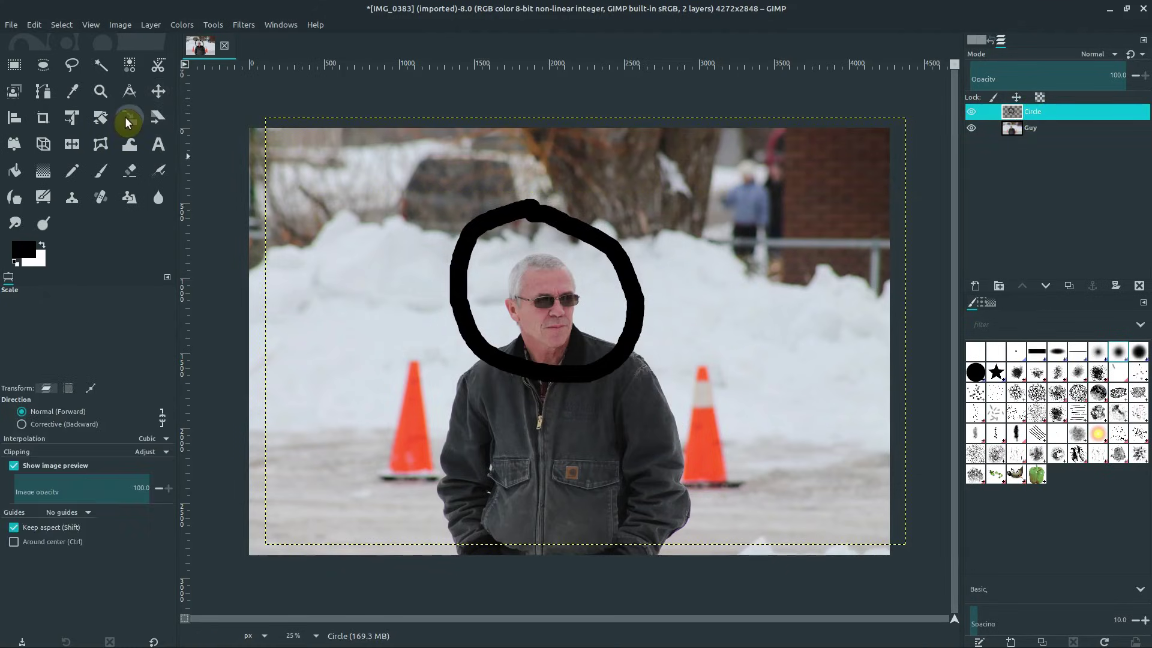
pyautogui.moveTo(337, 207); pyautogui.dragTo(455, 265)
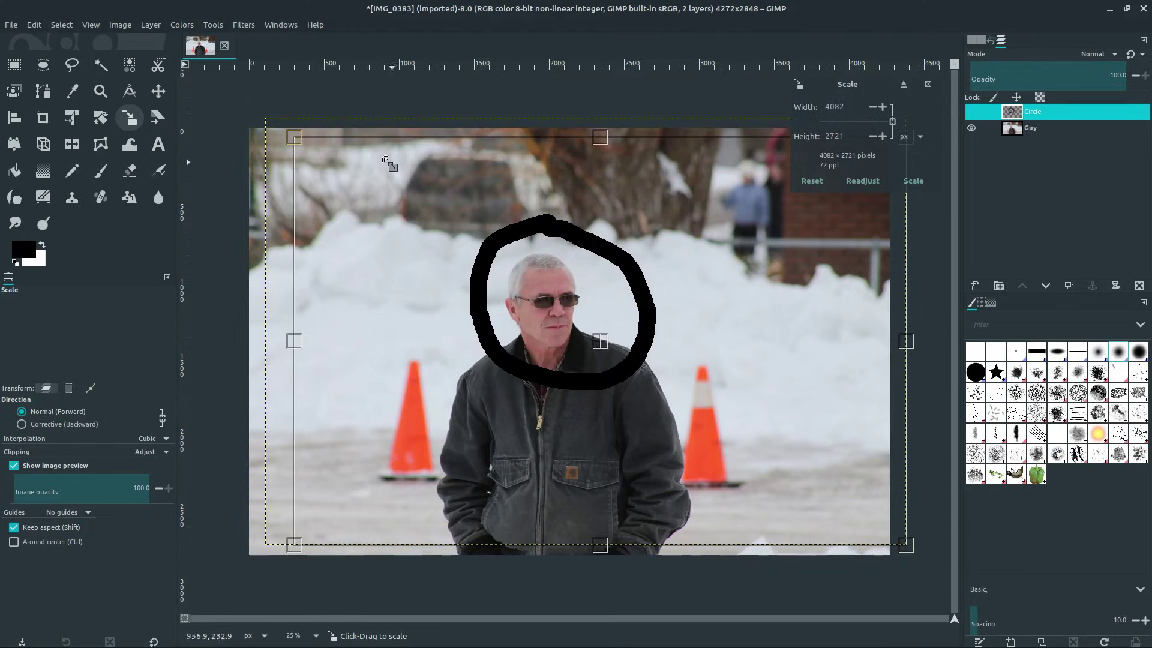
pyautogui.moveTo(536, 237); pyautogui.dragTo(373, 208)
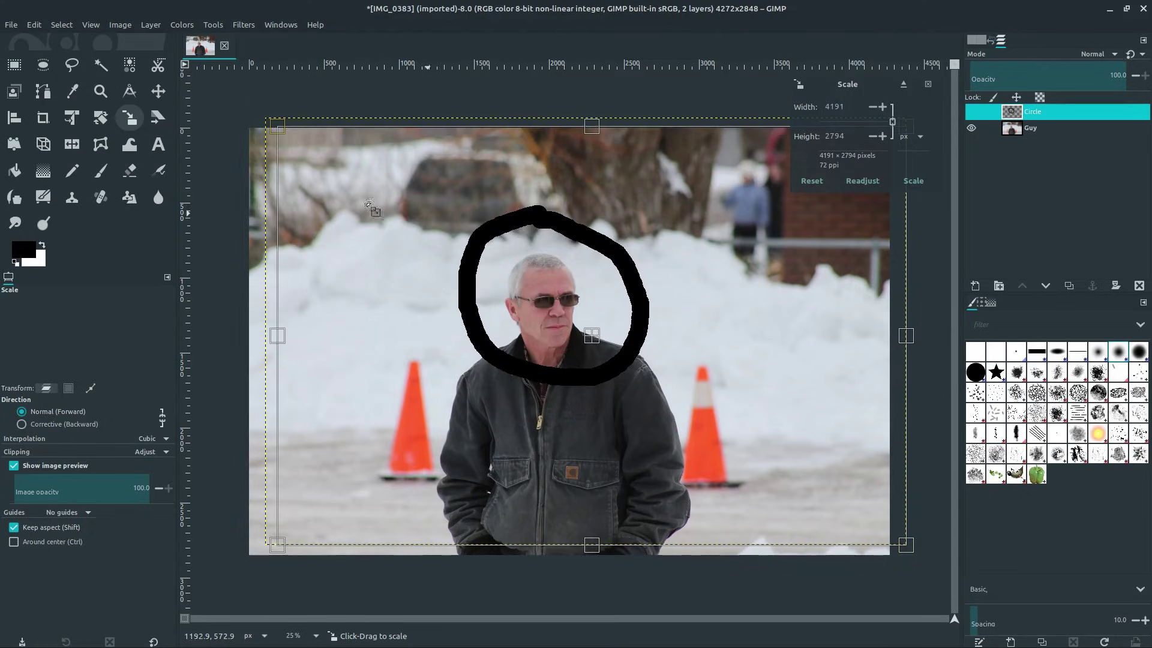
# - Pencil a black arrow at the top-left and a second arrow at the upper right
pyautogui.click(85, 170)
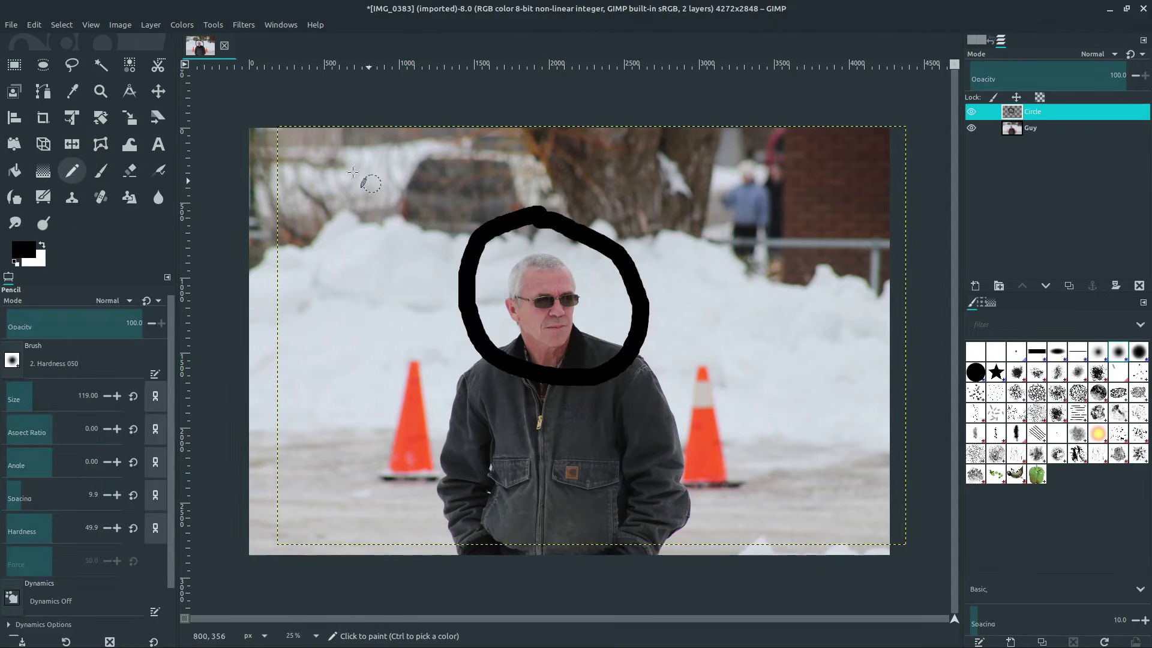
pyautogui.moveTo(350, 171); pyautogui.dragTo(321, 160)
pyautogui.moveTo(403, 162)
pyautogui.mouseDown()
pyautogui.moveTo(330, 176)
pyautogui.moveTo(328, 204)
pyautogui.mouseUp()
pyautogui.moveTo(386, 234); pyautogui.dragTo(367, 238)
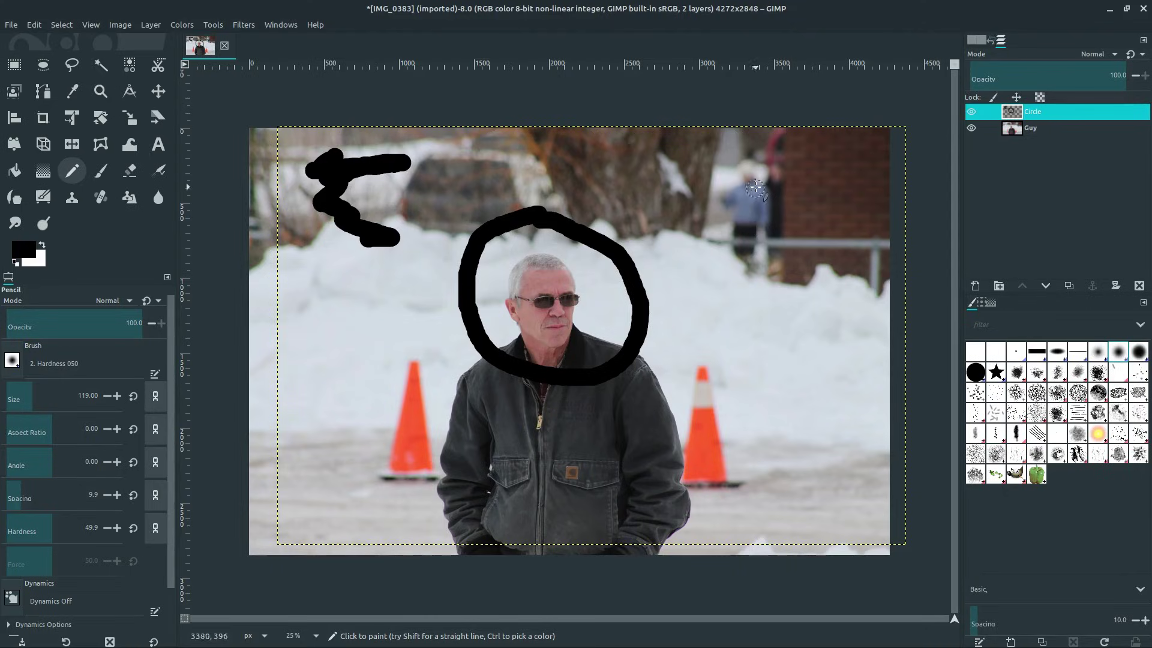
pyautogui.moveTo(833, 170)
pyautogui.mouseDown()
pyautogui.moveTo(750, 182)
pyautogui.moveTo(772, 162)
pyautogui.moveTo(754, 178)
pyautogui.moveTo(810, 206)
pyautogui.mouseUp()
# - Move the Circle layer so the ring frames the man's face
pyautogui.click(158, 91)
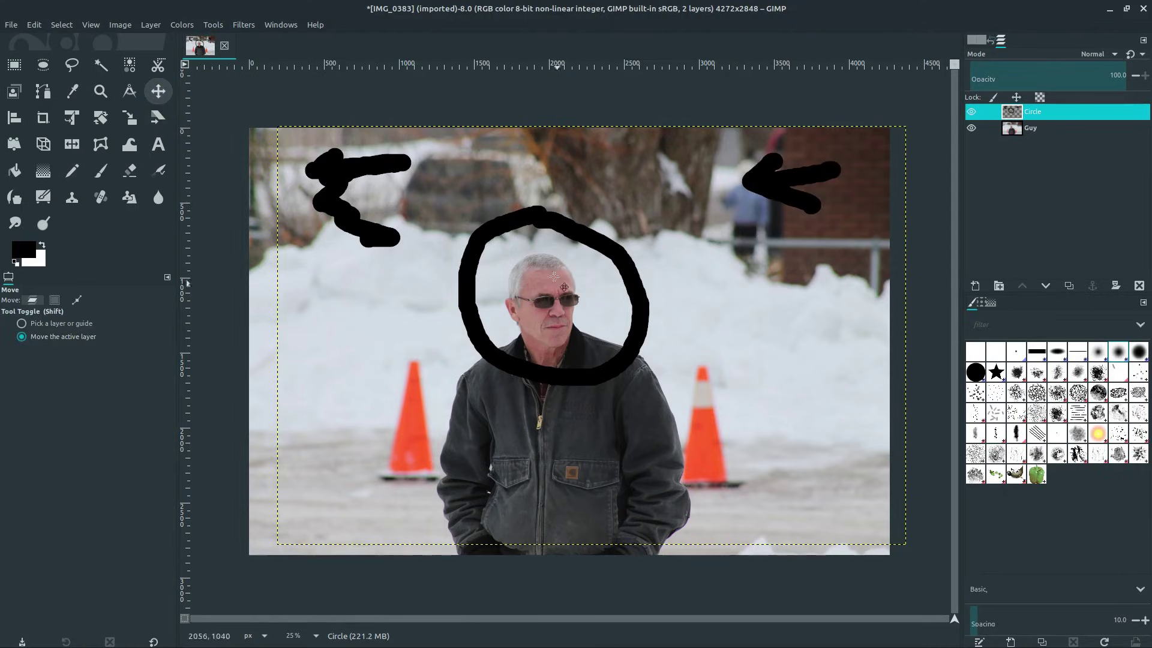
pyautogui.moveTo(512, 237); pyautogui.dragTo(561, 227)
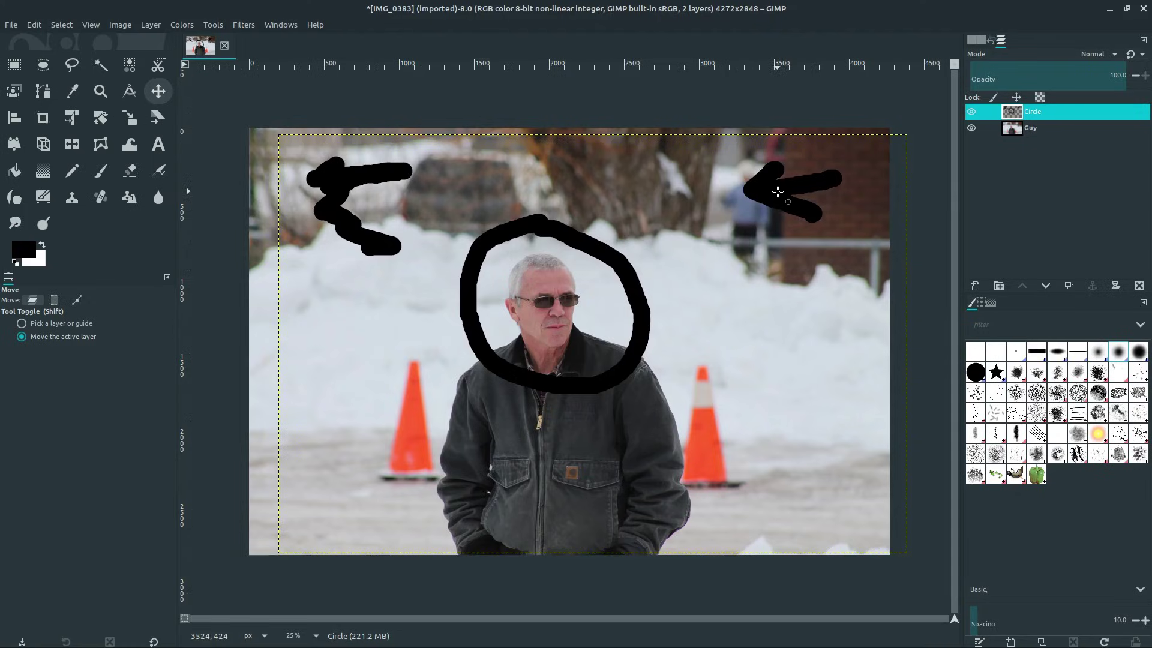
pyautogui.moveTo(360, 173); pyautogui.dragTo(398, 170)
# - Drag the Guy photo layer lower, leaving a transparent strip along the top
pyautogui.click(1031, 133)
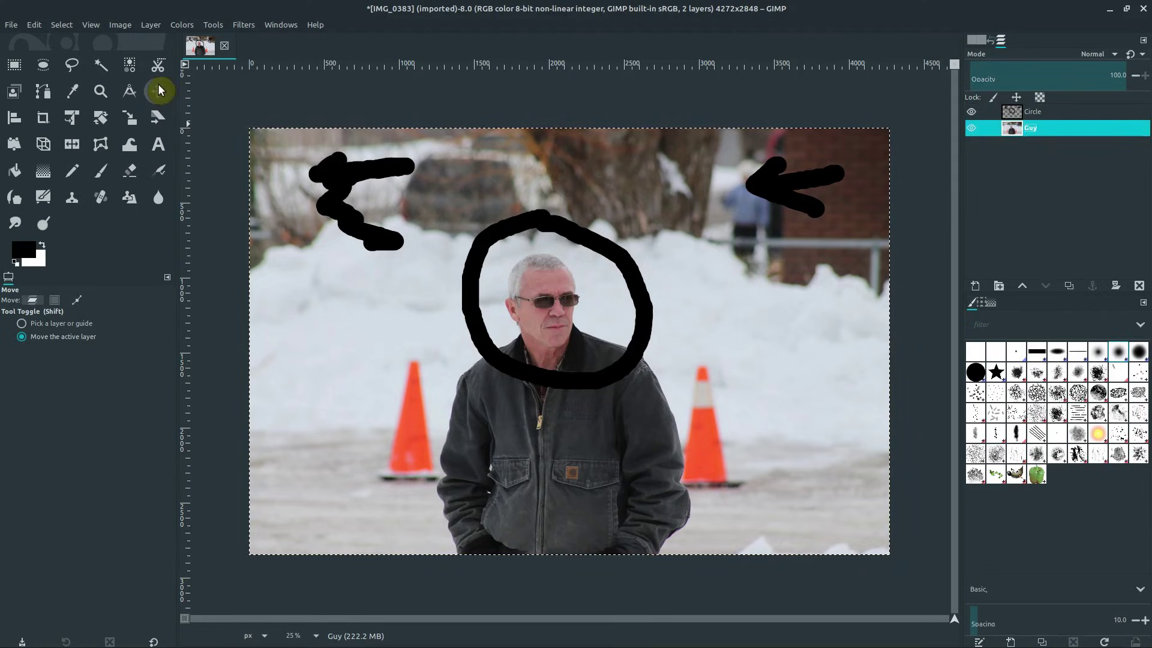
pyautogui.moveTo(485, 303); pyautogui.dragTo(594, 415)
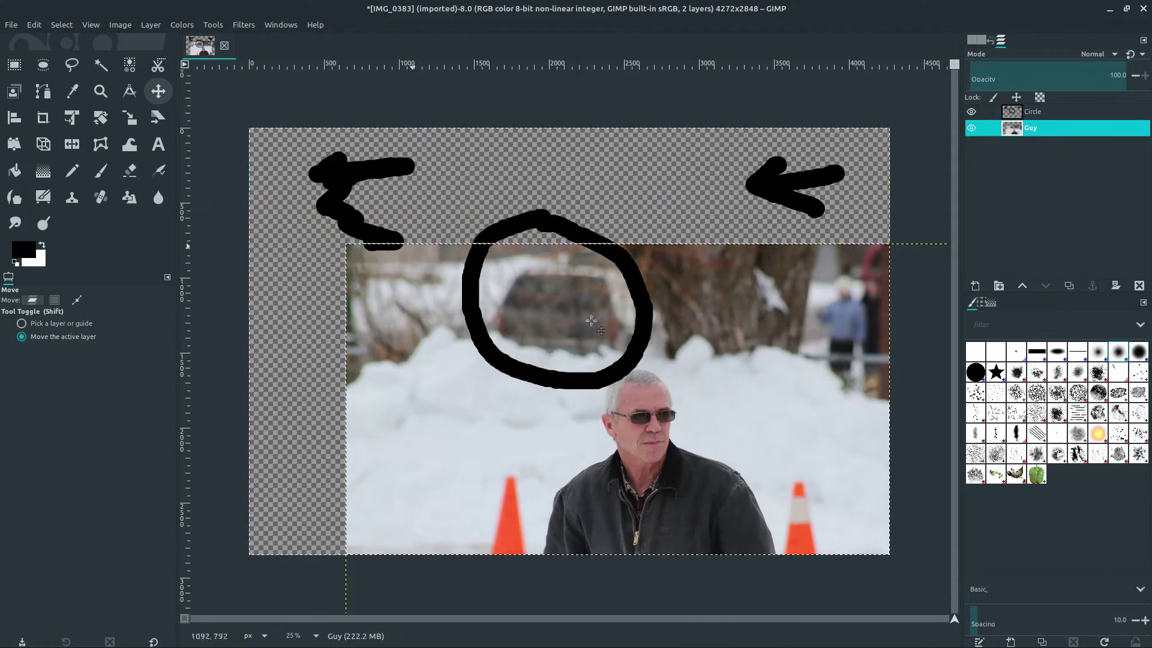
pyautogui.moveTo(591, 321); pyautogui.dragTo(522, 268)
pyautogui.moveTo(793, 276); pyautogui.dragTo(775, 185)
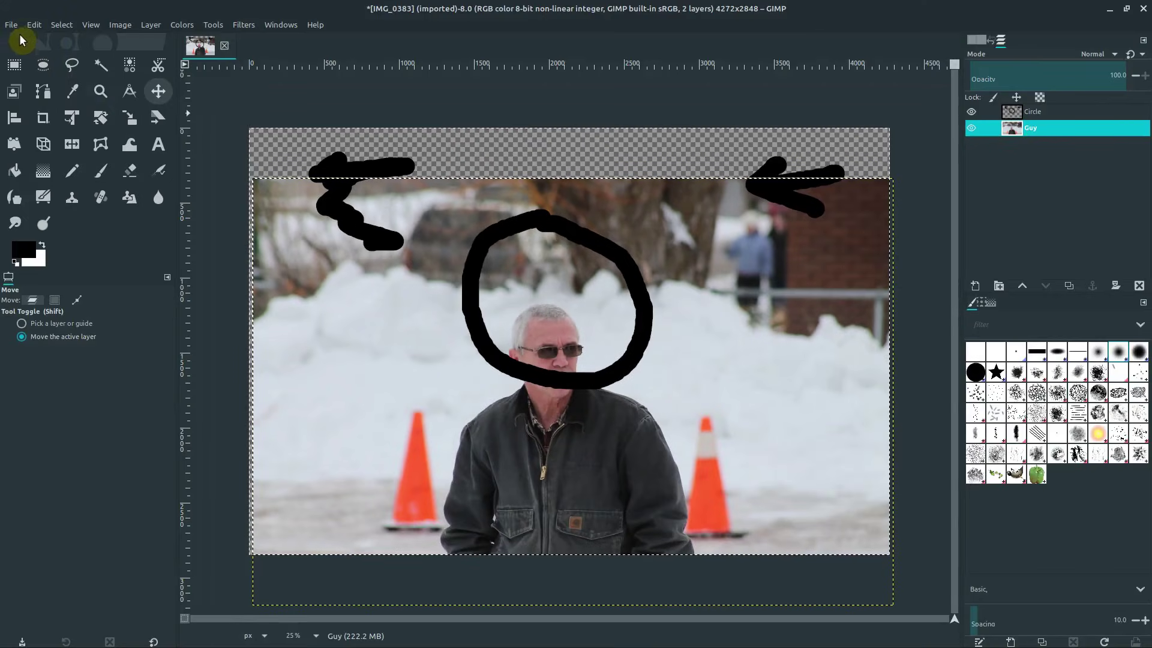
# - Export the image to the Desktop as test.JPG at JPEG quality 97
pyautogui.click(12, 24)
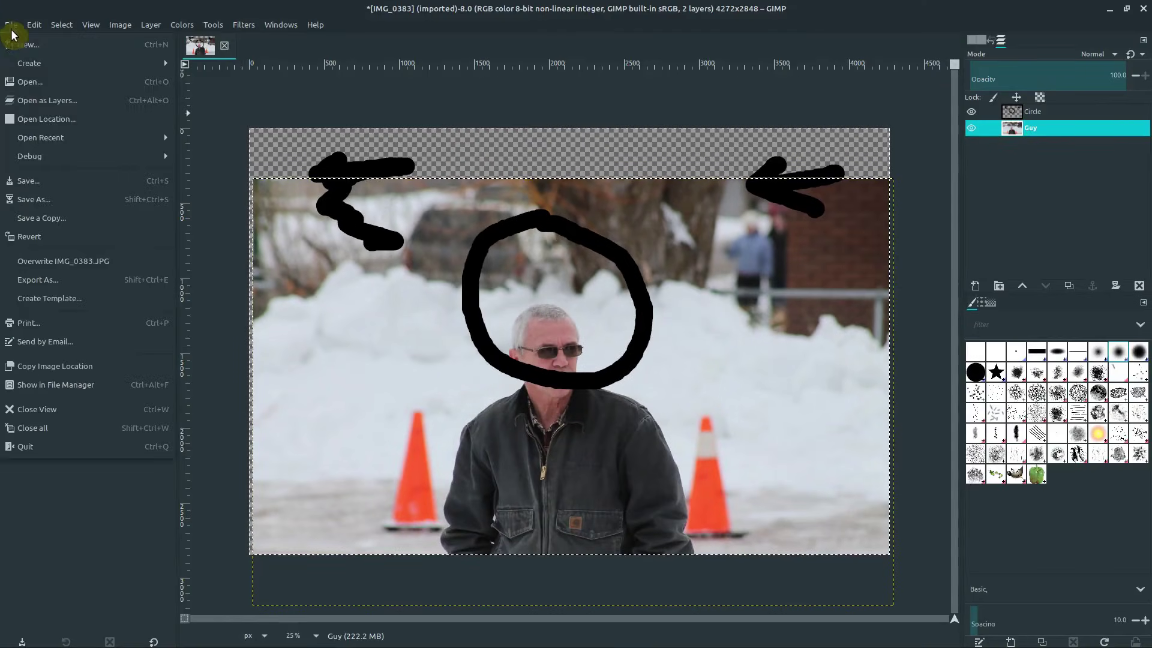
pyautogui.click(36, 281)
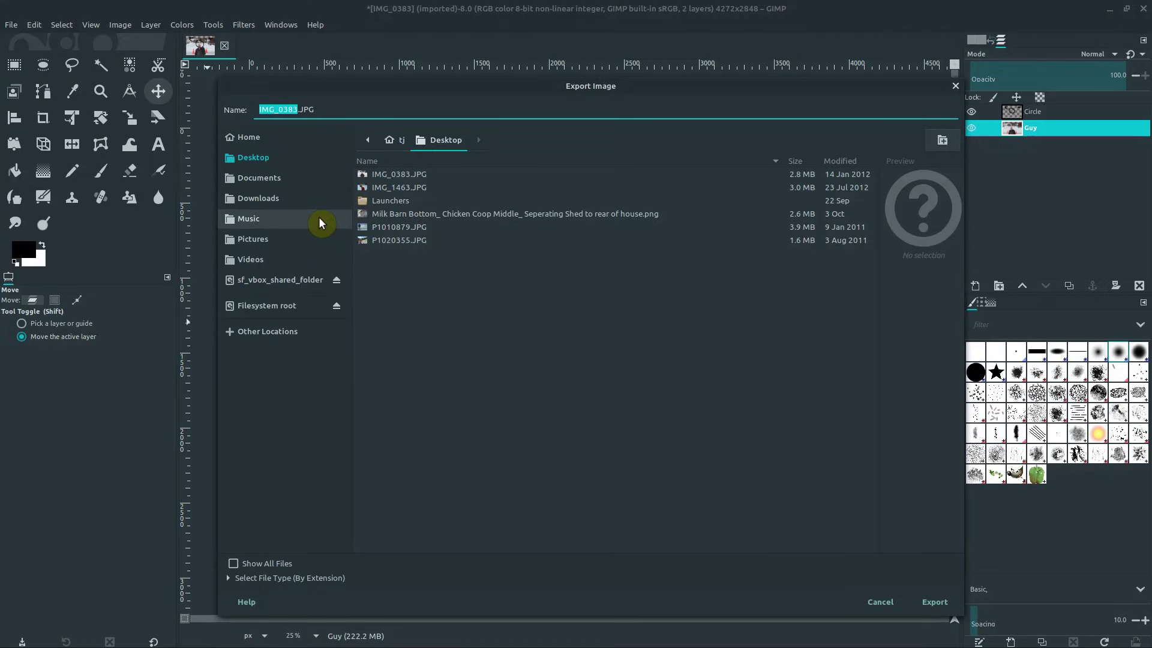
pyautogui.write('test')
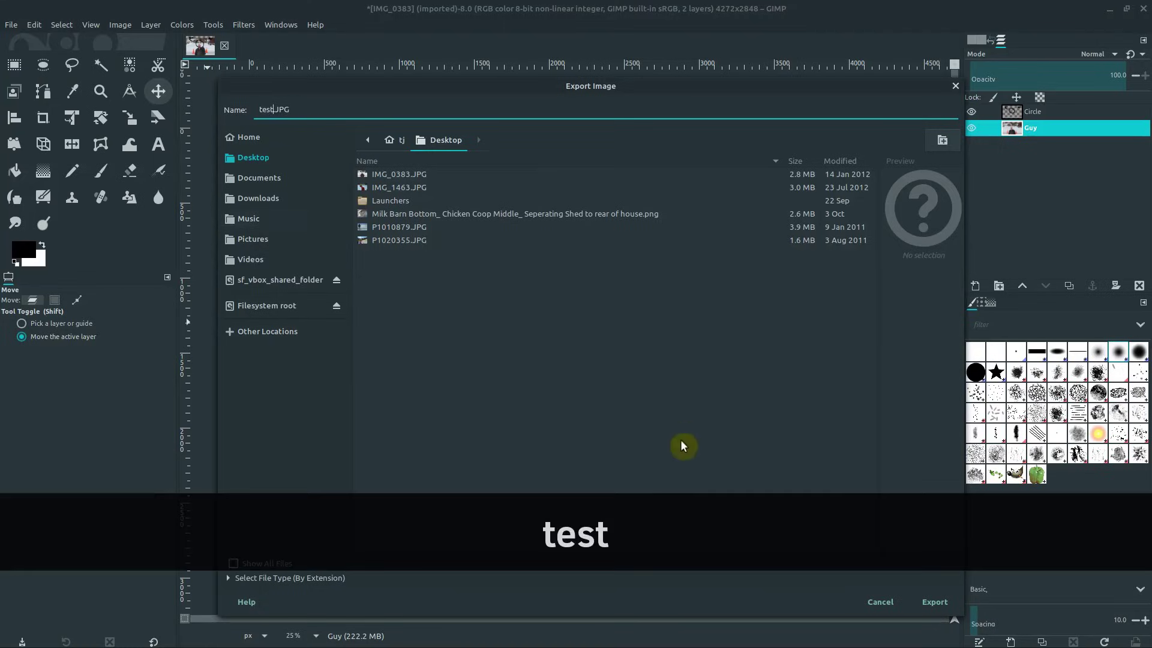
pyautogui.click(935, 602)
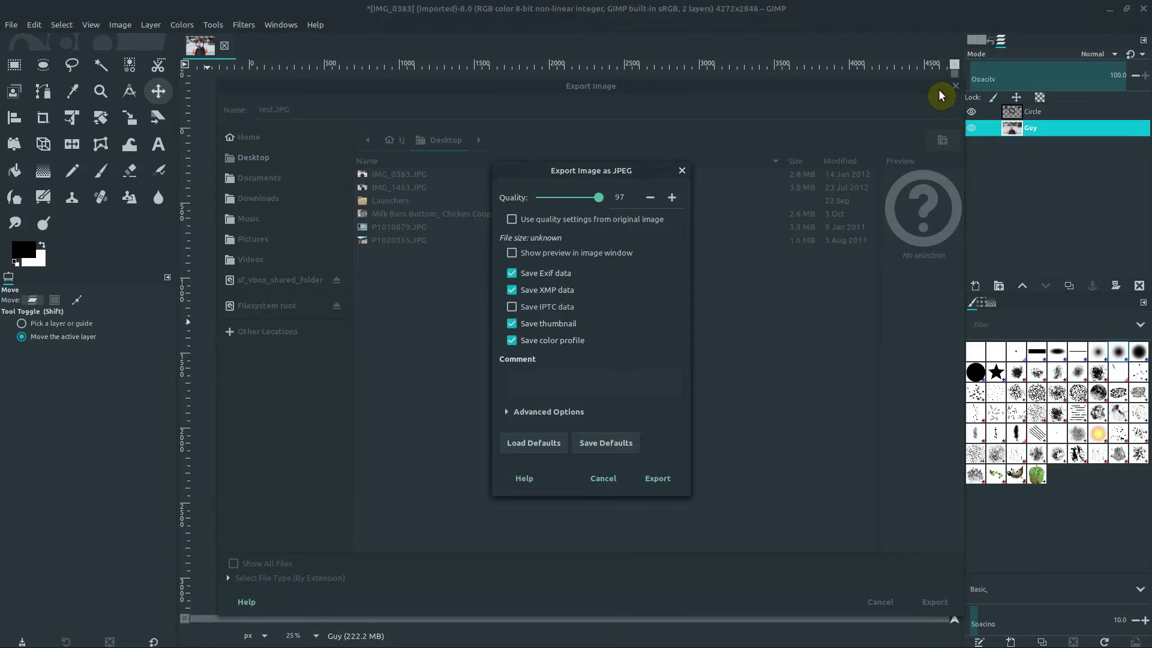
pyautogui.click(653, 465)
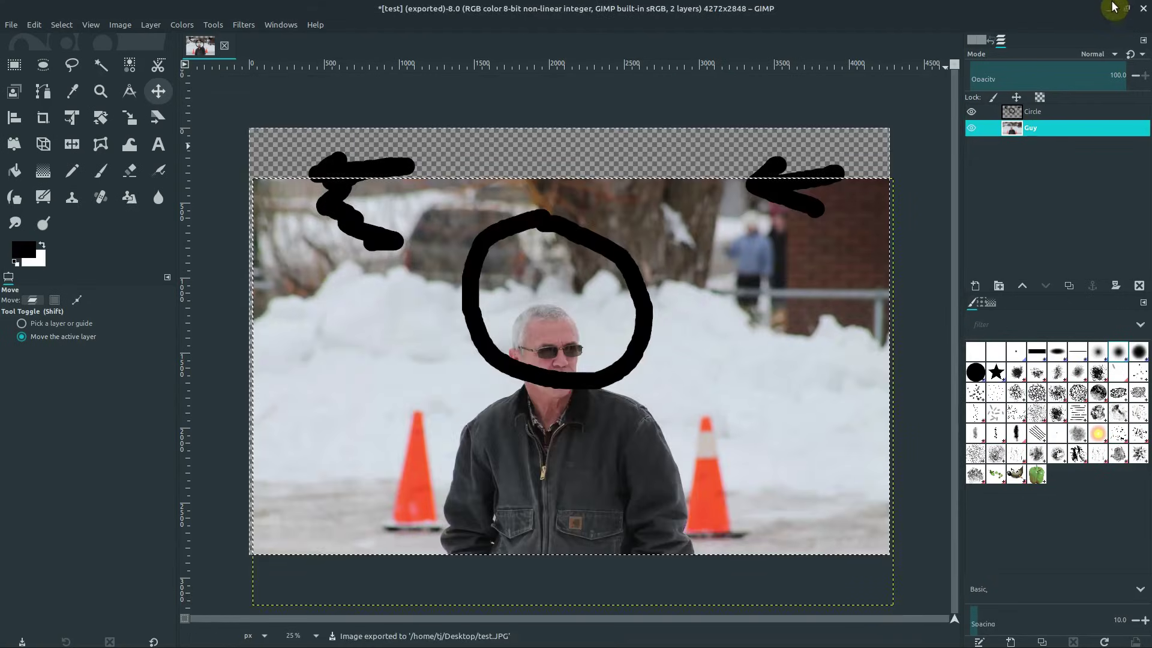
# - View the exported test.JPG in Image Viewer, confirm its white top band, and return to GIMP
pyautogui.click(1110, 8)
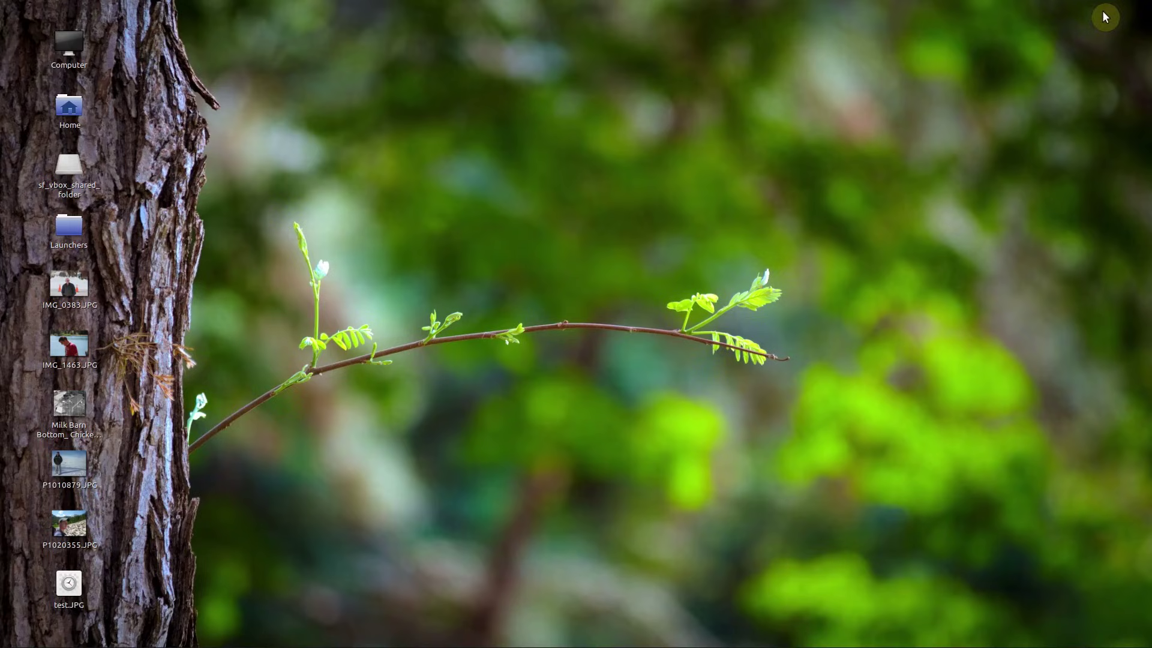
pyautogui.doubleClick(71, 597)
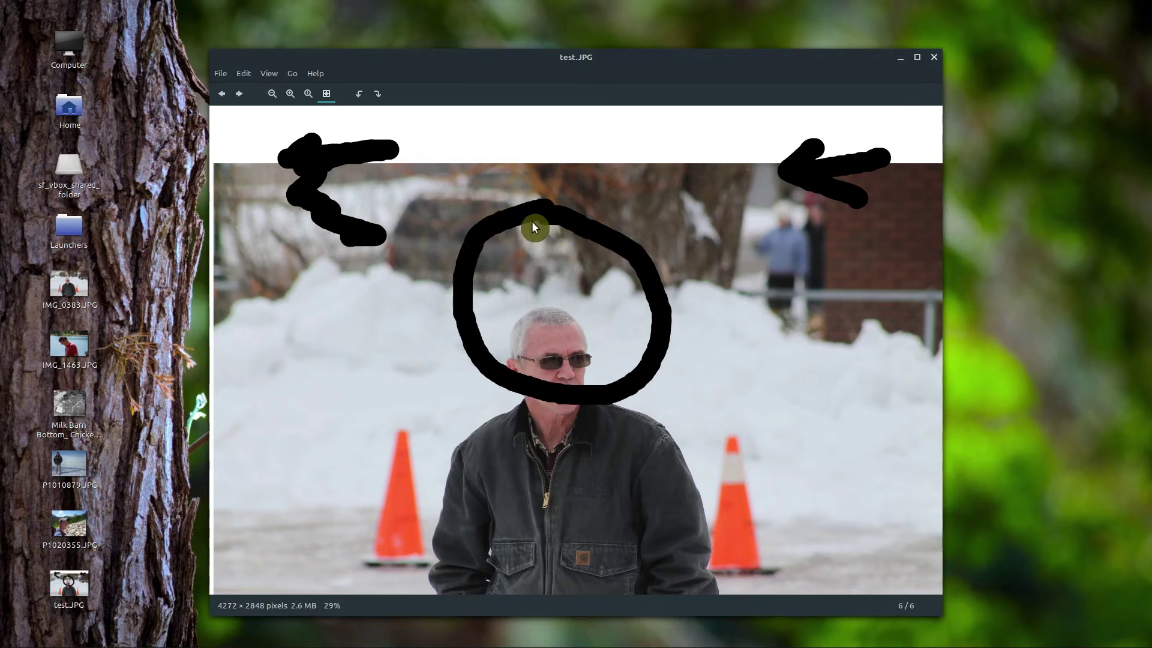
pyautogui.moveTo(534, 227); pyautogui.dragTo(562, 226)
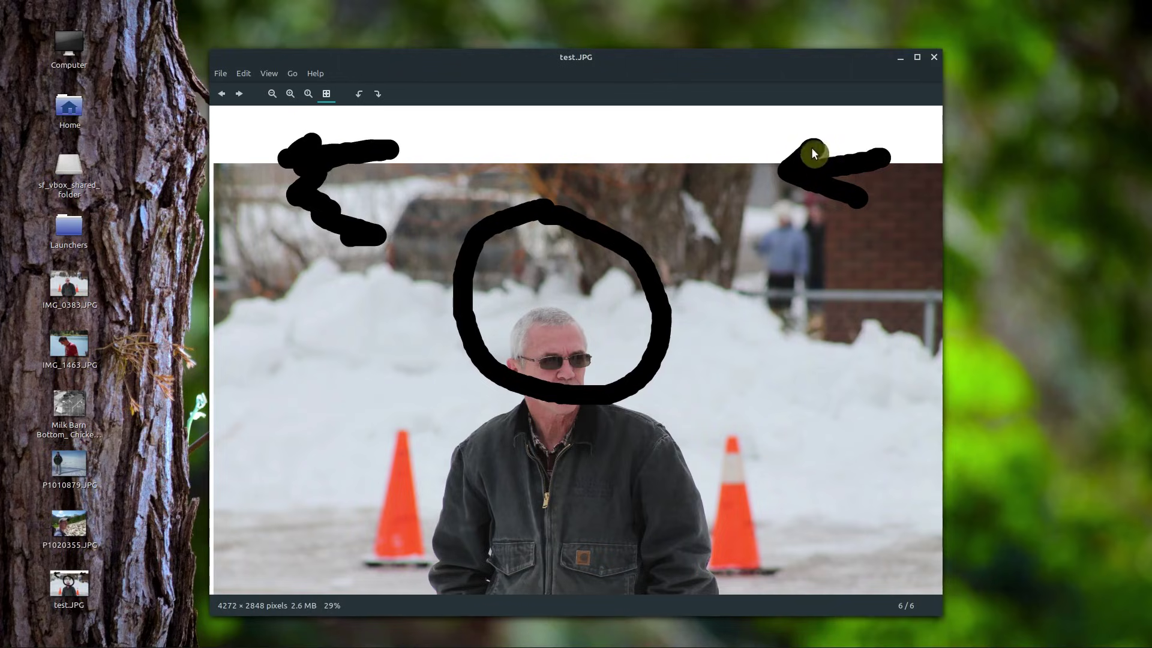
pyautogui.click(938, 63)
pyautogui.click(124, 638)
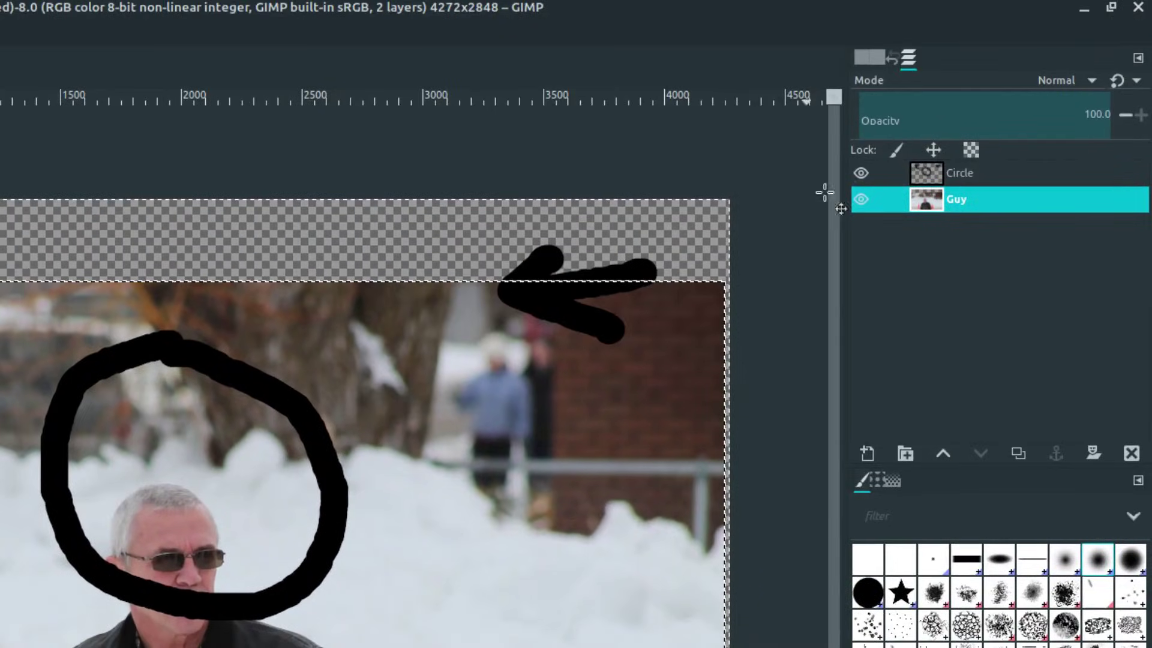
pyautogui.click(863, 201)
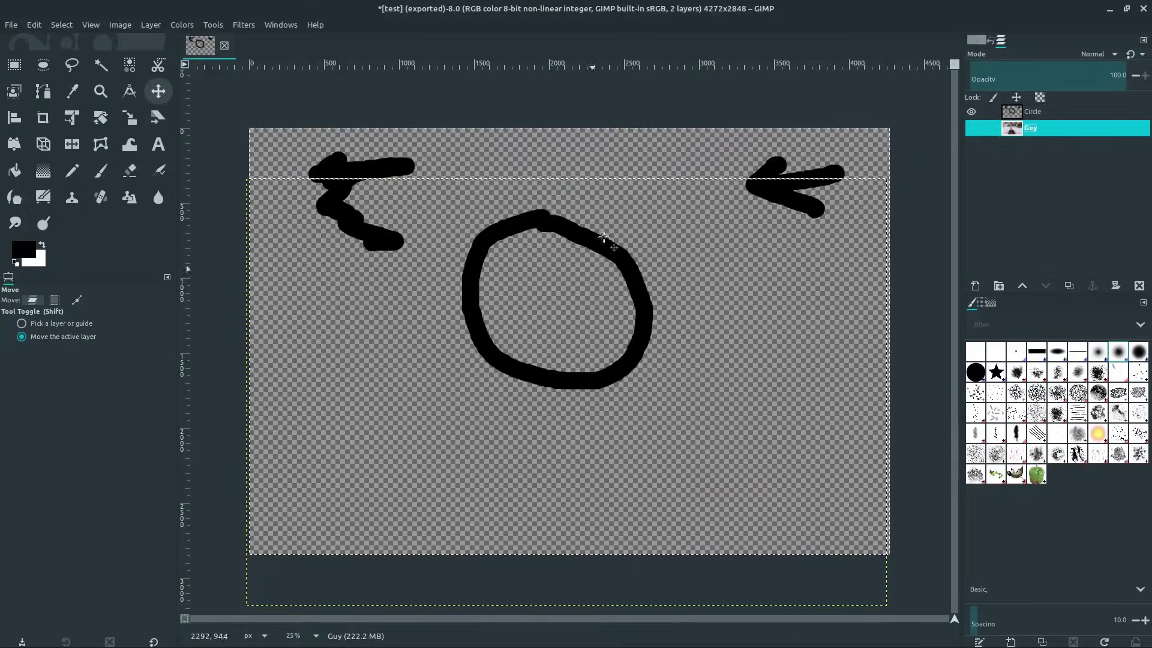
pyautogui.click(974, 141)
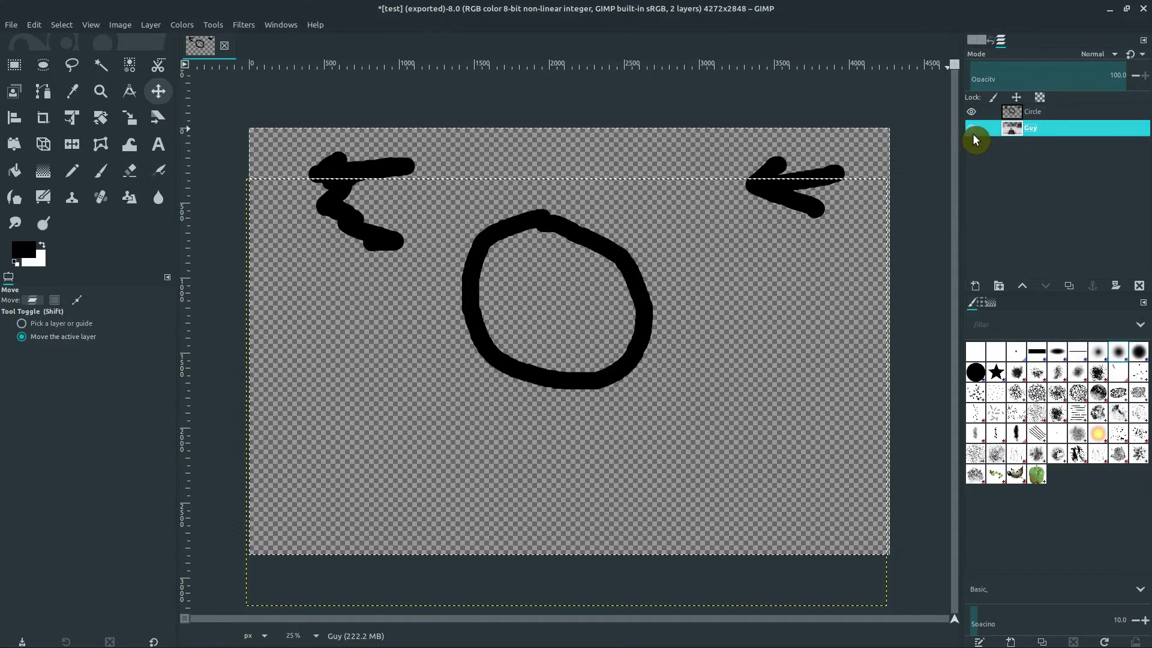
pyautogui.click(969, 129)
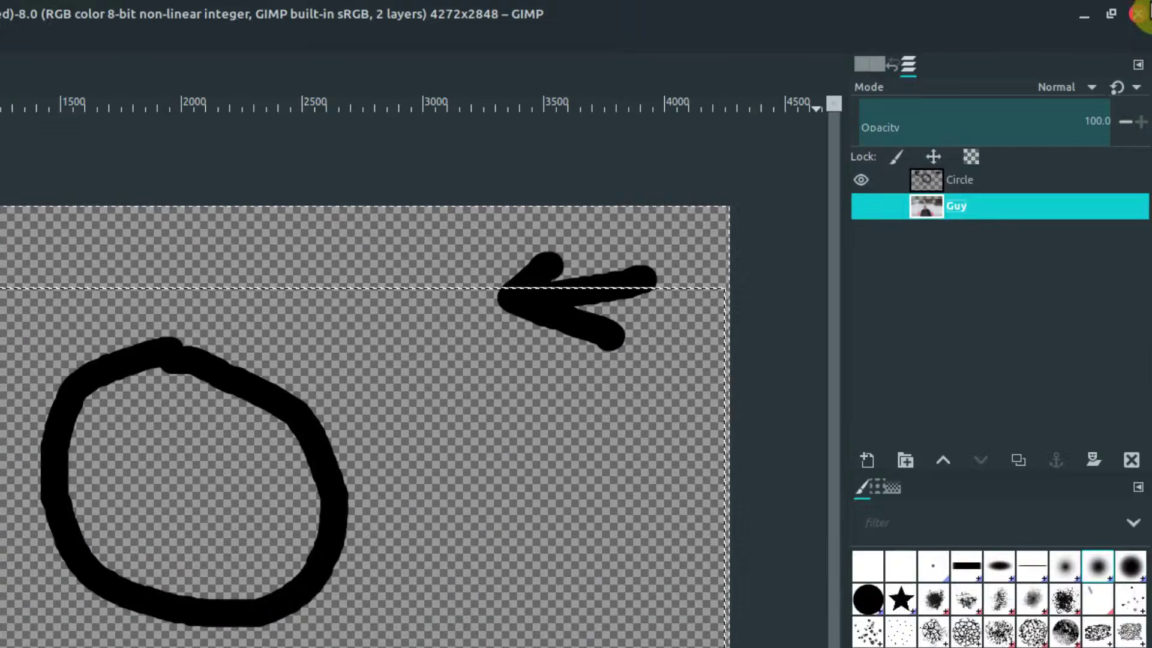
pyautogui.click(861, 205)
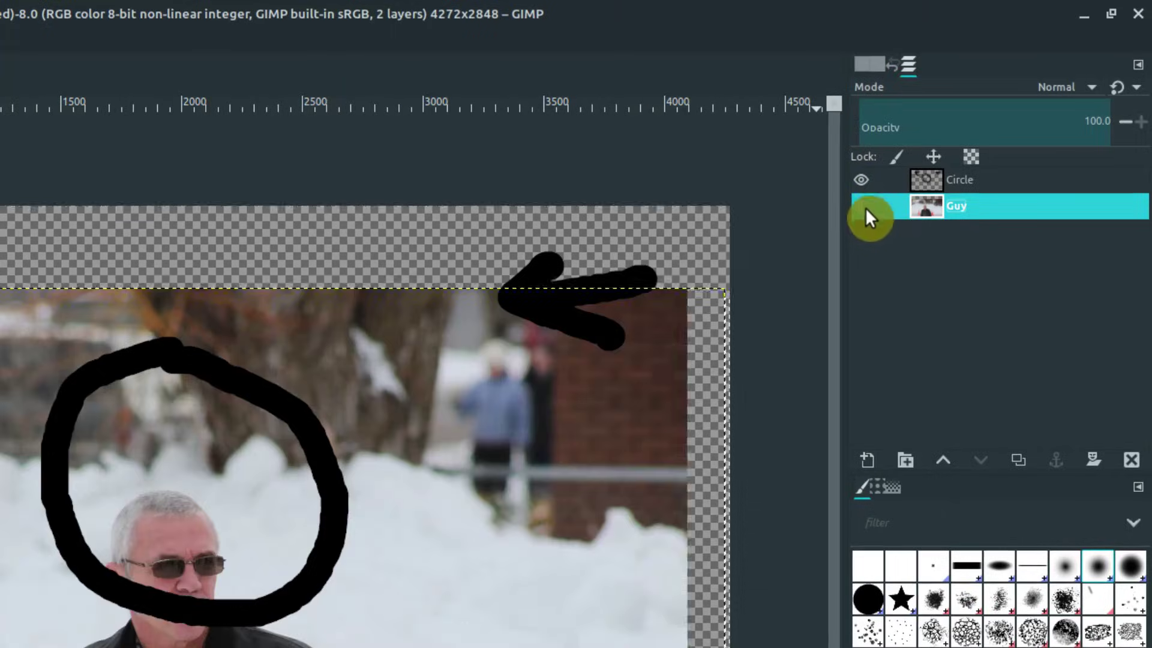
pyautogui.click(861, 206)
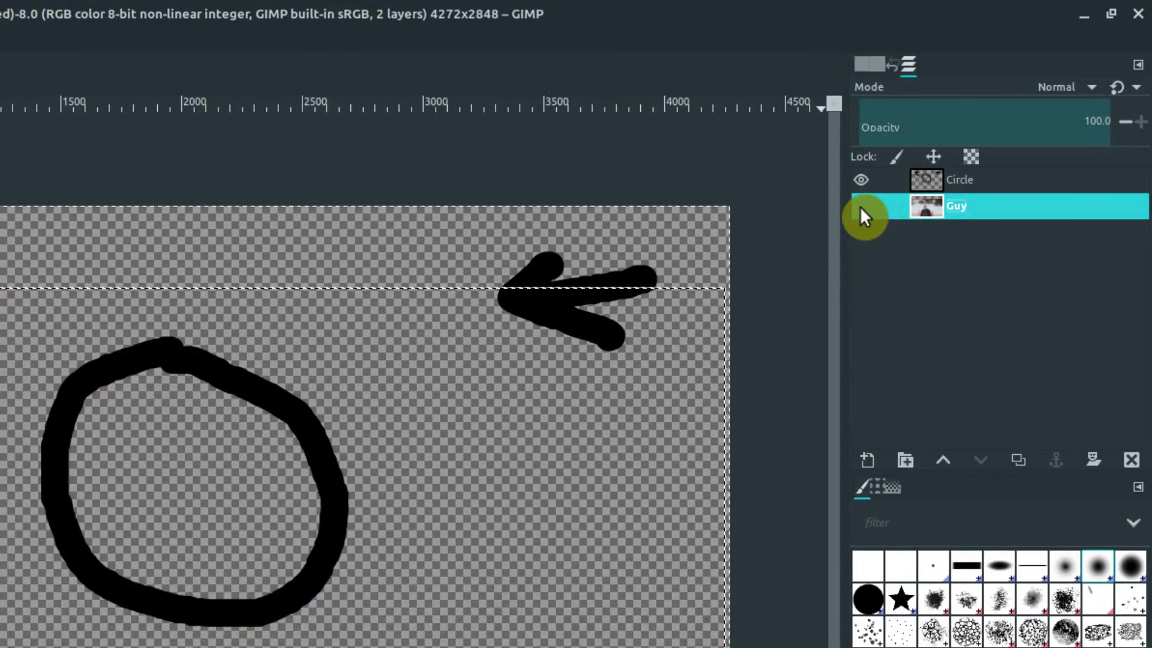
pyautogui.click(862, 207)
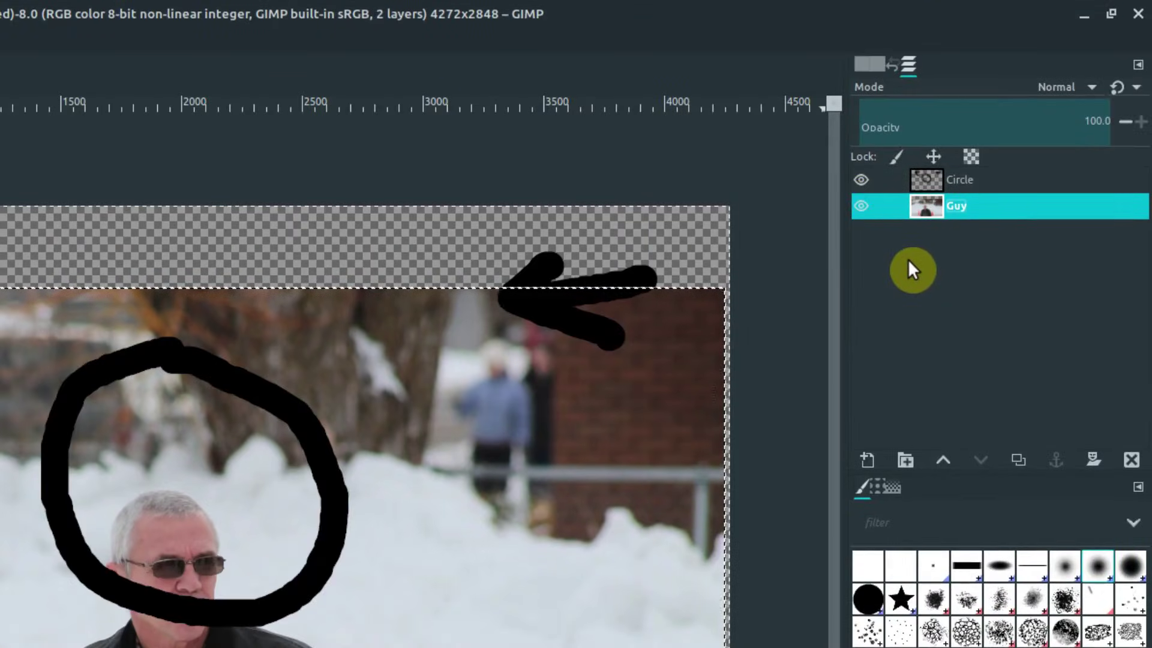
# - Add a new transparent layer named 'fdspiofjdsipo3542' below Circle
pyautogui.rightClick(910, 268)
pyautogui.click(966, 354)
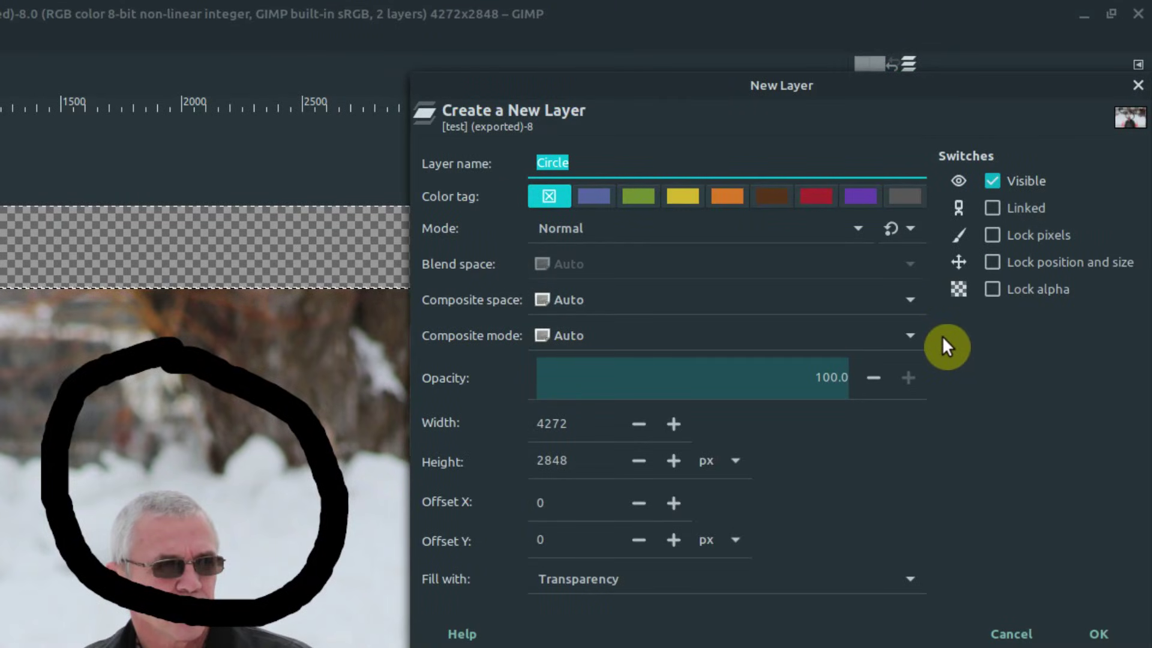
pyautogui.write('fdspiofjdsipo3542')
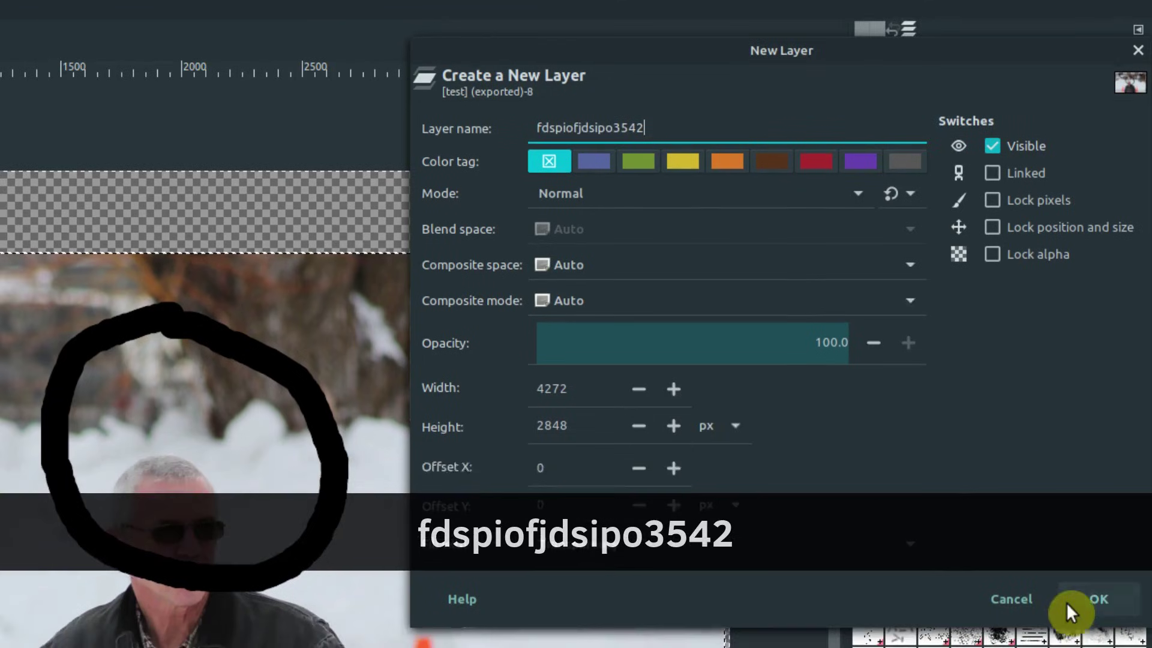
pyautogui.click(1068, 603)
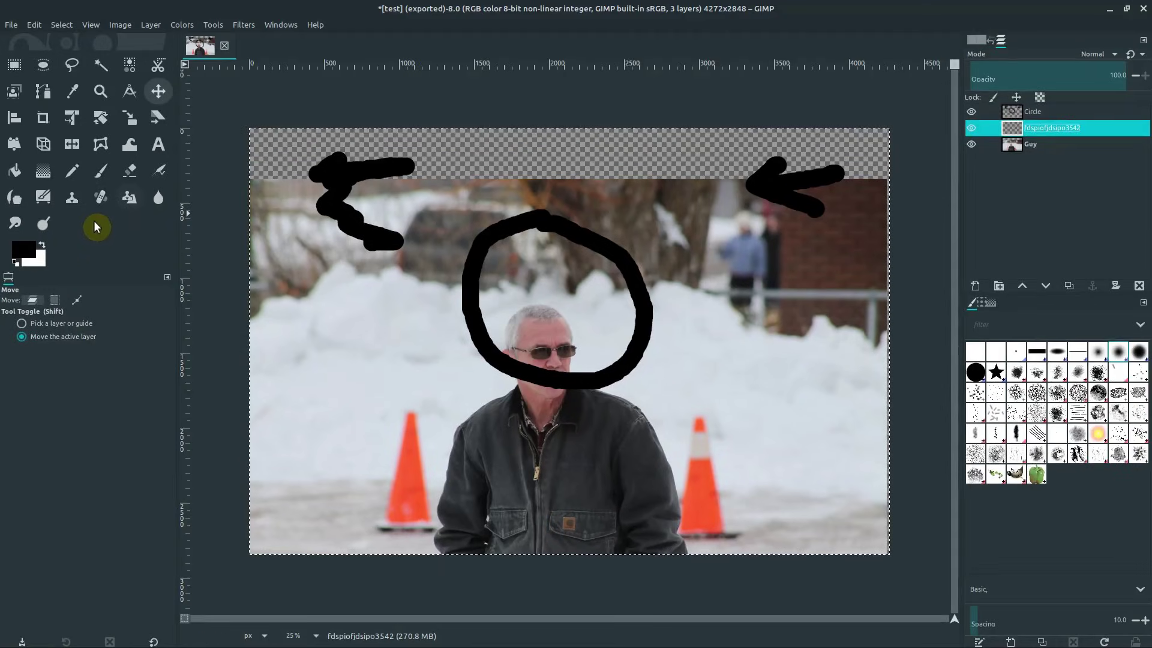
# - Set a Clone tool source on the man's forehead
pyautogui.click(14, 223)
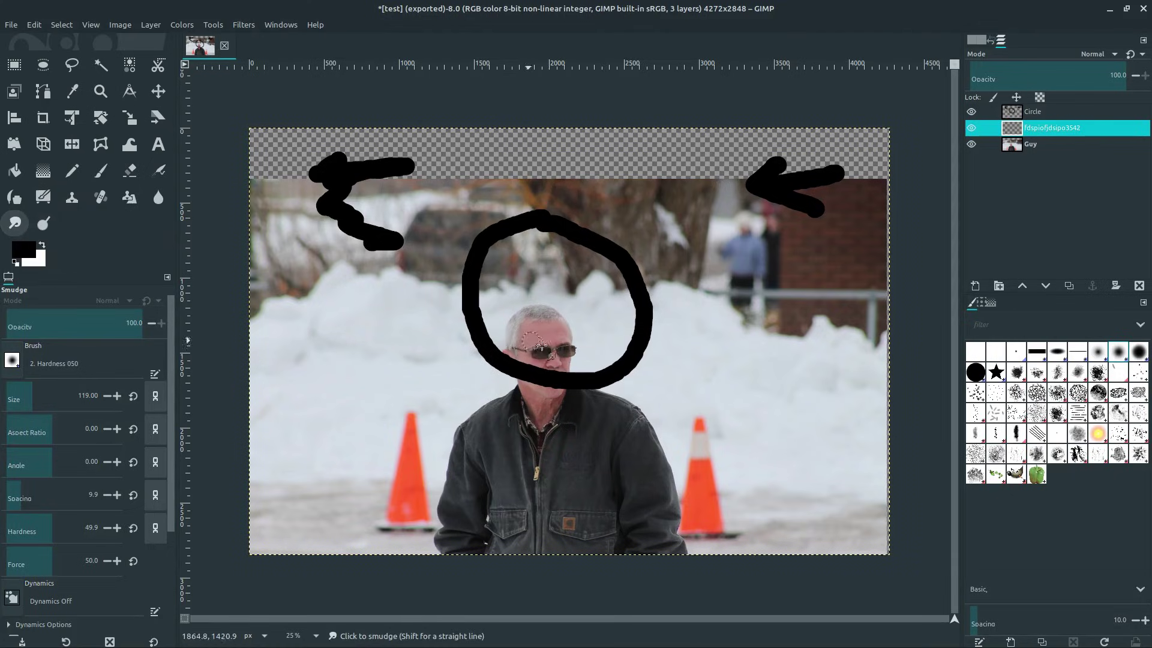
pyautogui.click(72, 198)
pyautogui.keyDown('ctrl'); pyautogui.click(528, 325); pyautogui.keyUp('ctrl')
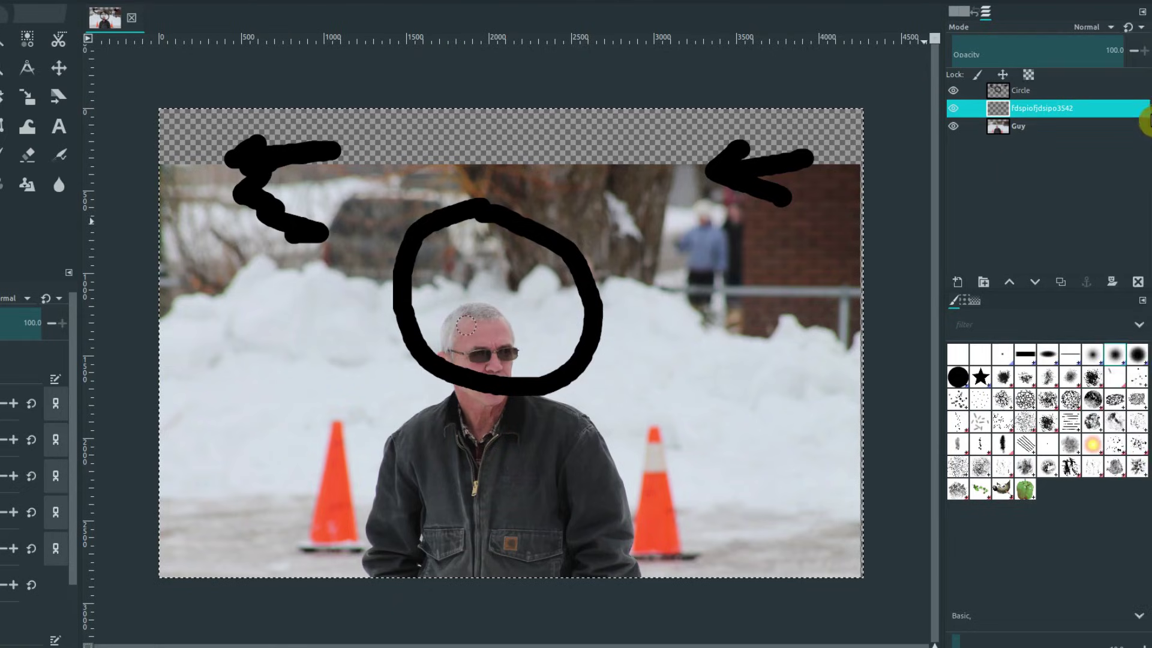
pyautogui.click(1082, 115)
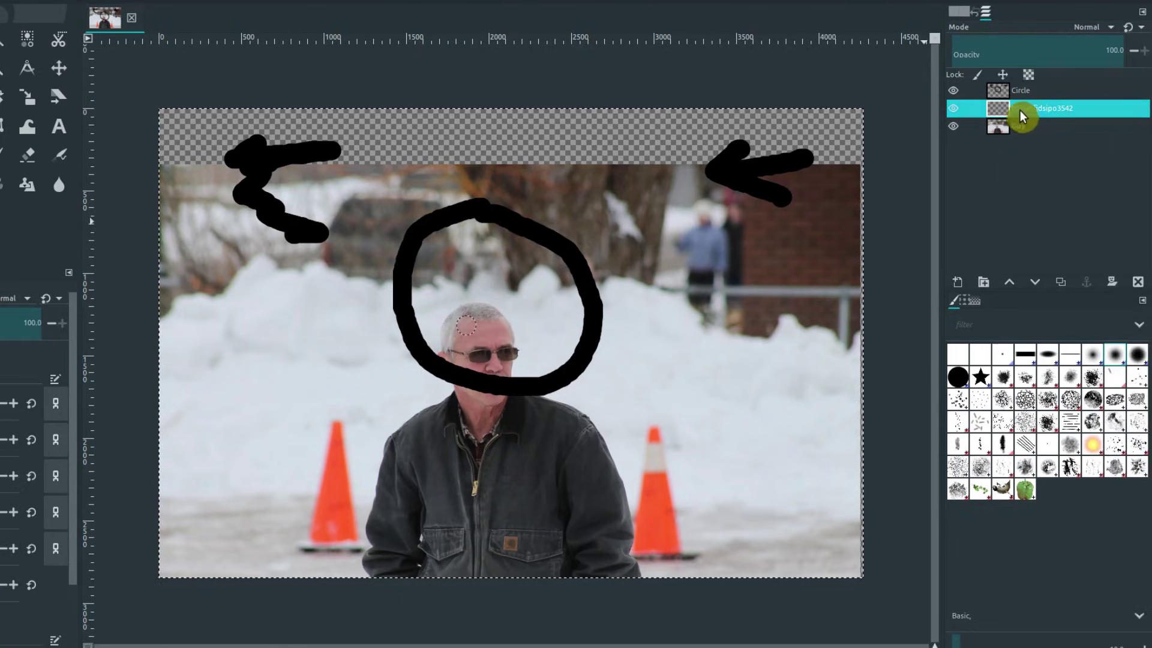
# - Show only the empty layer and drag it with the Move tool
pyautogui.keyDown('shift'); pyautogui.click(954, 108); pyautogui.keyUp('shift')
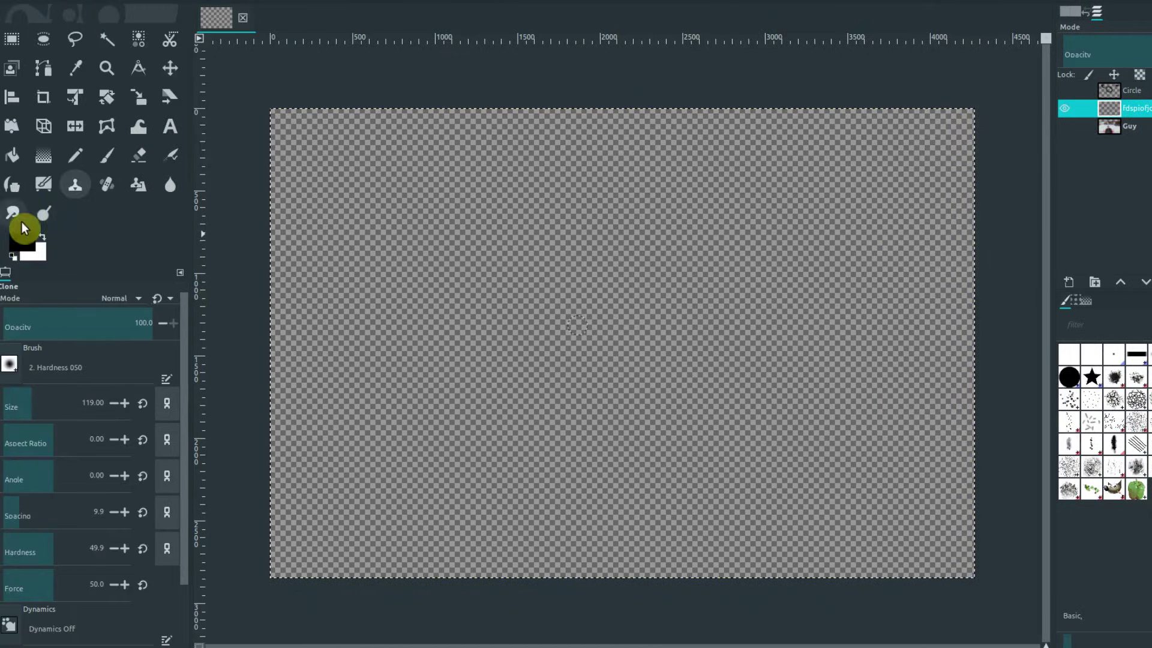
pyautogui.click(12, 213)
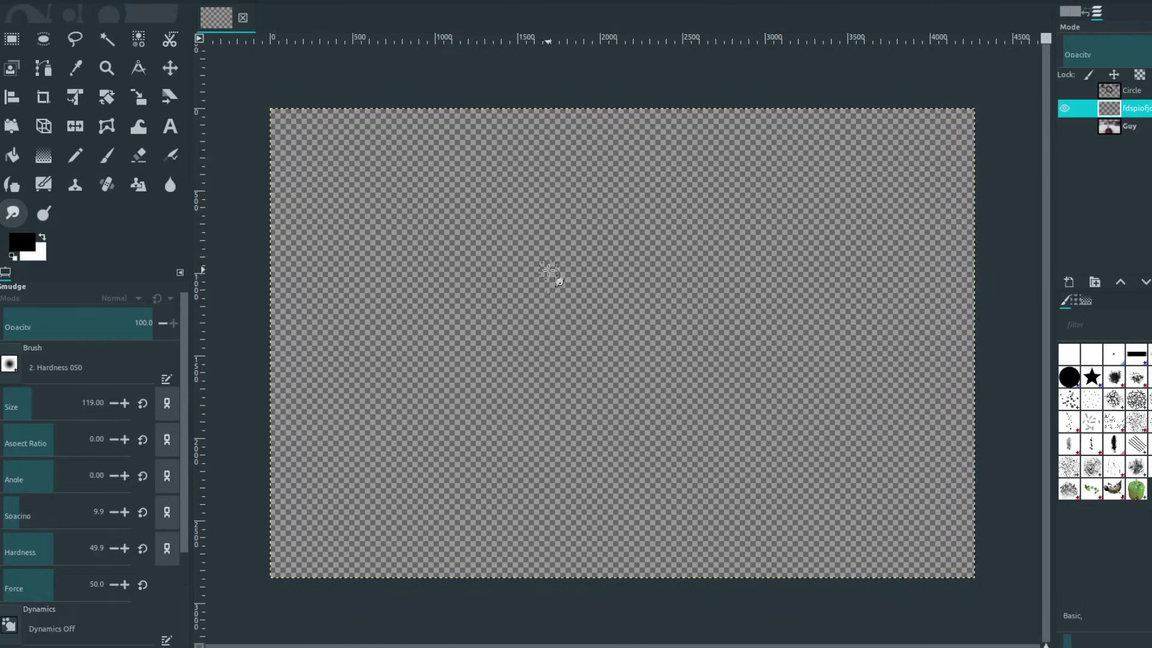
pyautogui.click(170, 68)
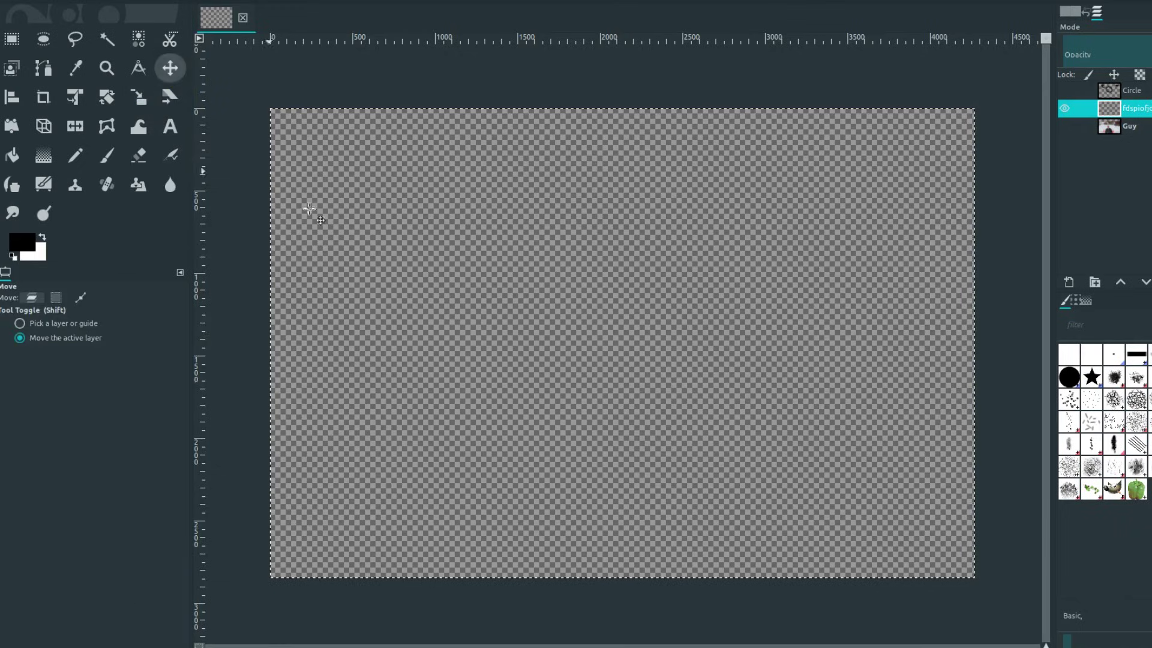
pyautogui.moveTo(490, 313); pyautogui.dragTo(732, 120)
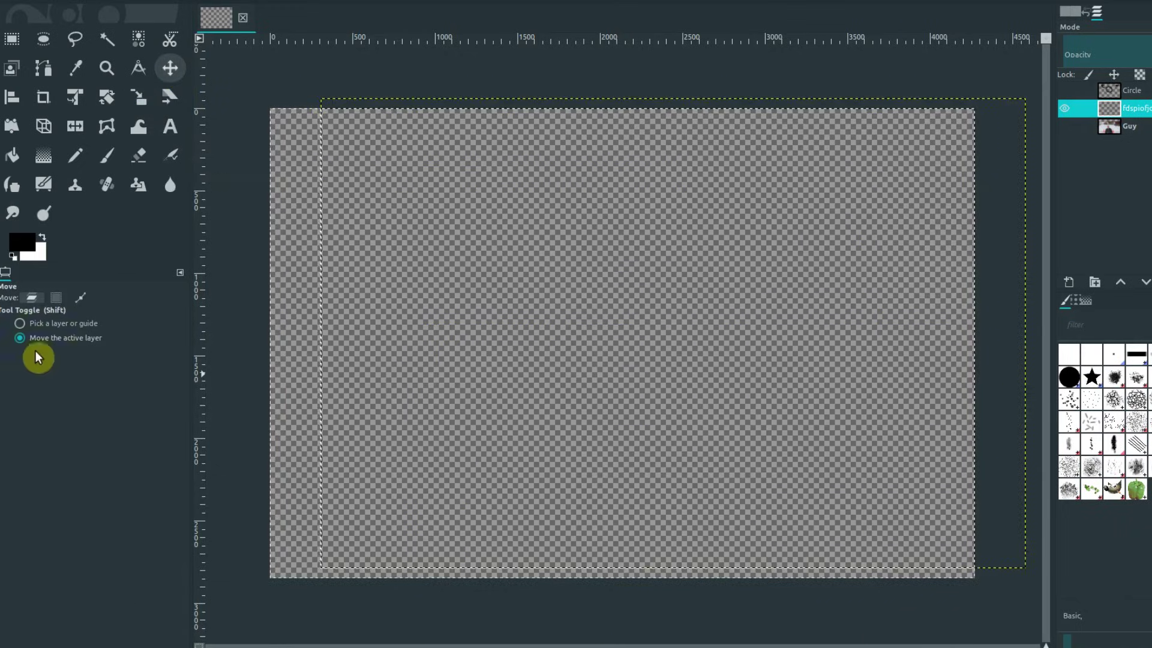
pyautogui.moveTo(572, 266); pyautogui.dragTo(502, 282)
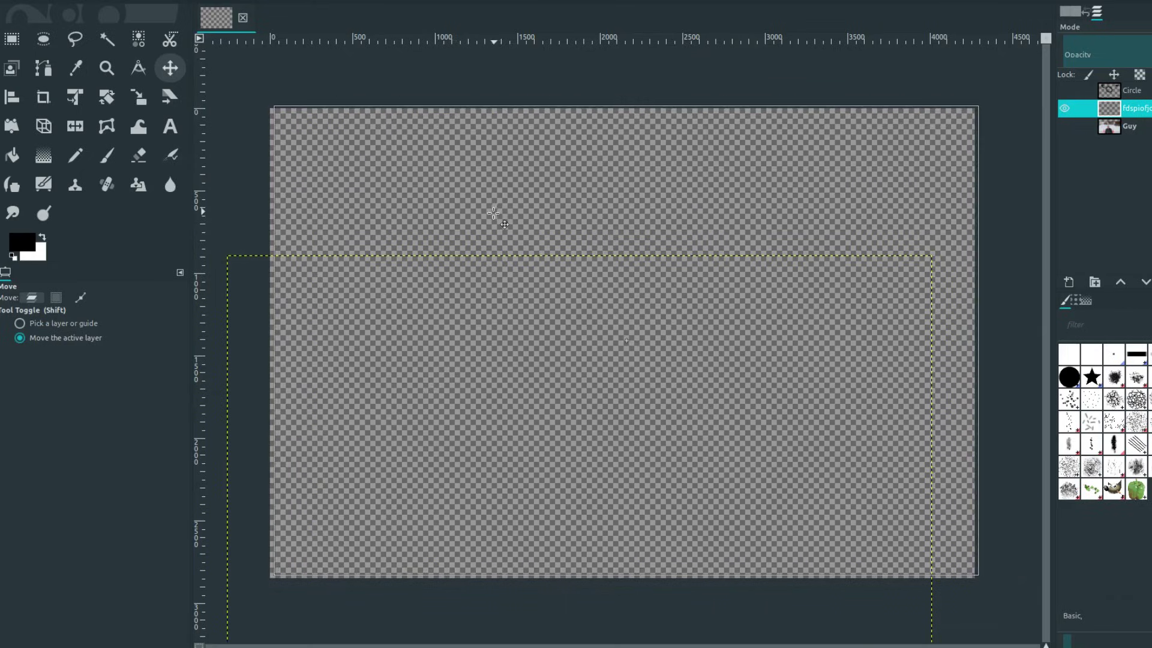
# - Undo the layer move and make the Circle and Guy layers visible again
pyautogui.hotkey('ctrl', 'z')
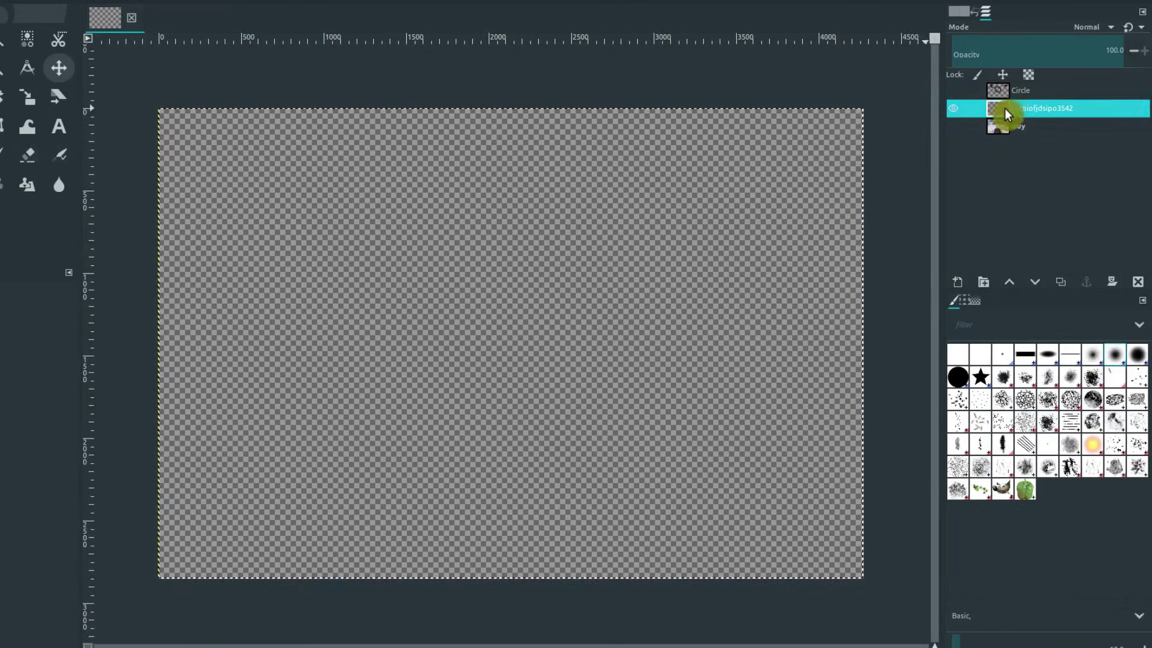
pyautogui.click(953, 90)
pyautogui.click(953, 126)
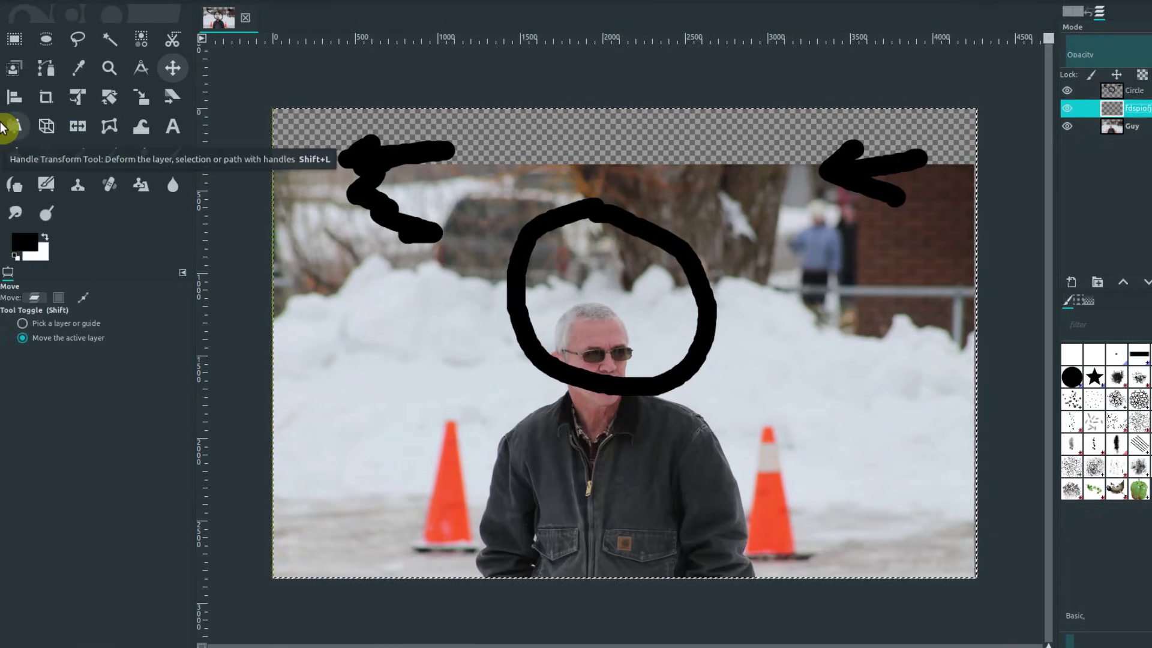
# - Bucket-fill the empty layer with pure red, then select the Guy photo layer
pyautogui.click(16, 154)
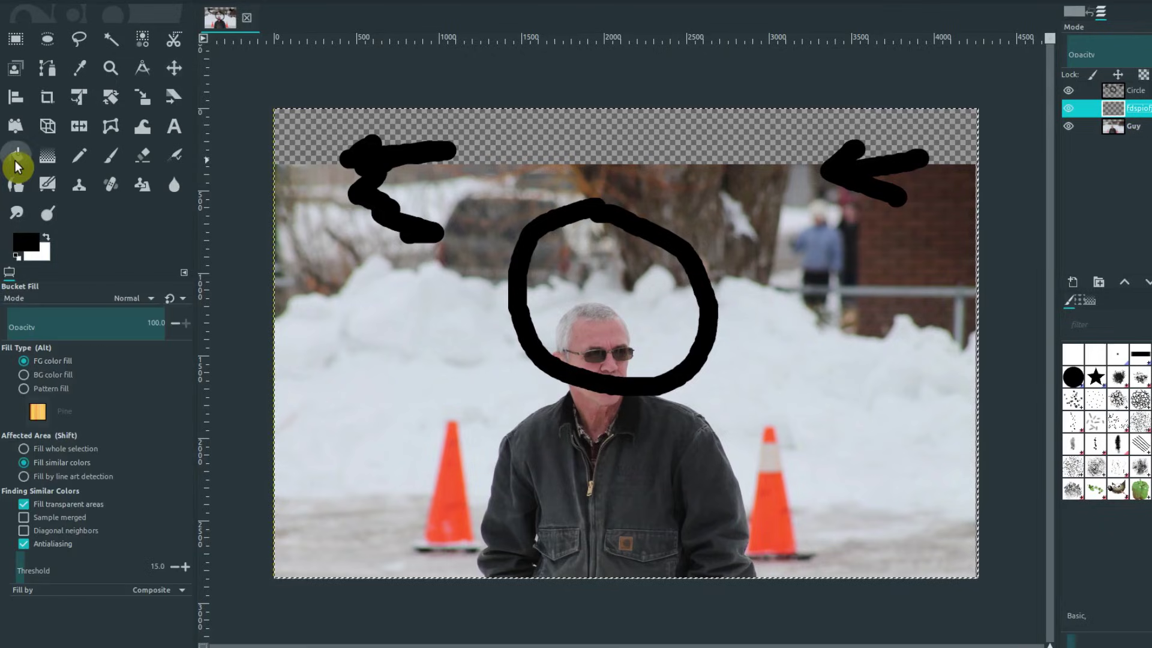
pyautogui.click(33, 243)
pyautogui.moveTo(518, 288); pyautogui.dragTo(608, 255)
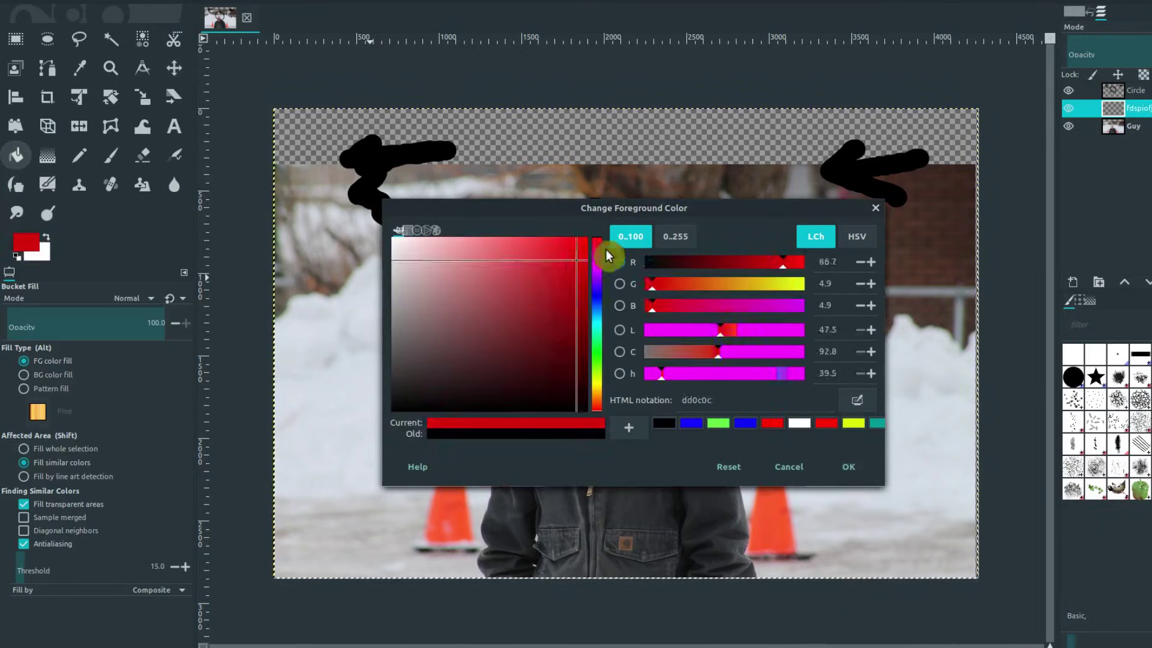
pyautogui.click(849, 469)
pyautogui.click(505, 303)
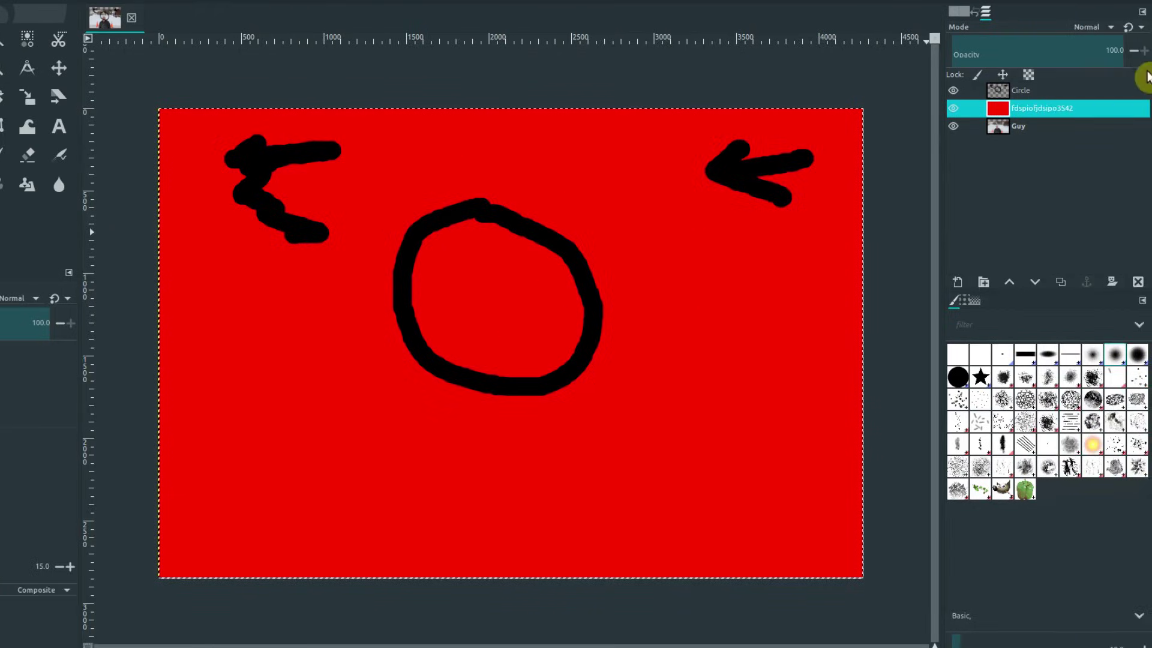
pyautogui.click(1026, 127)
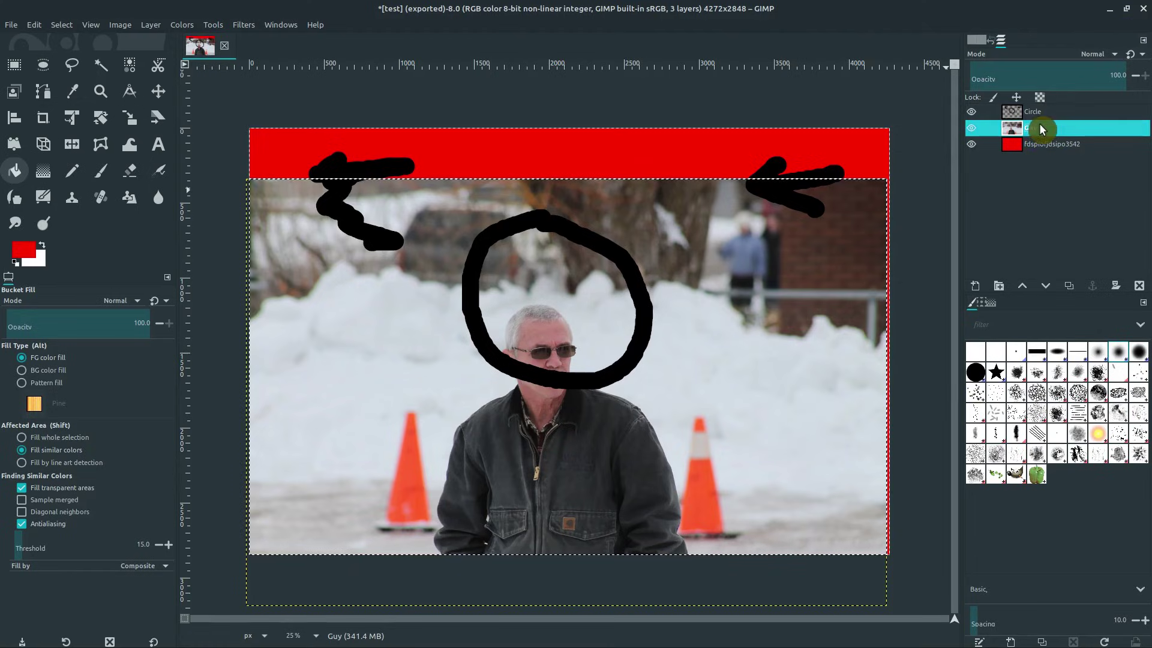
pyautogui.moveTo(1038, 125); pyautogui.dragTo(1032, 111)
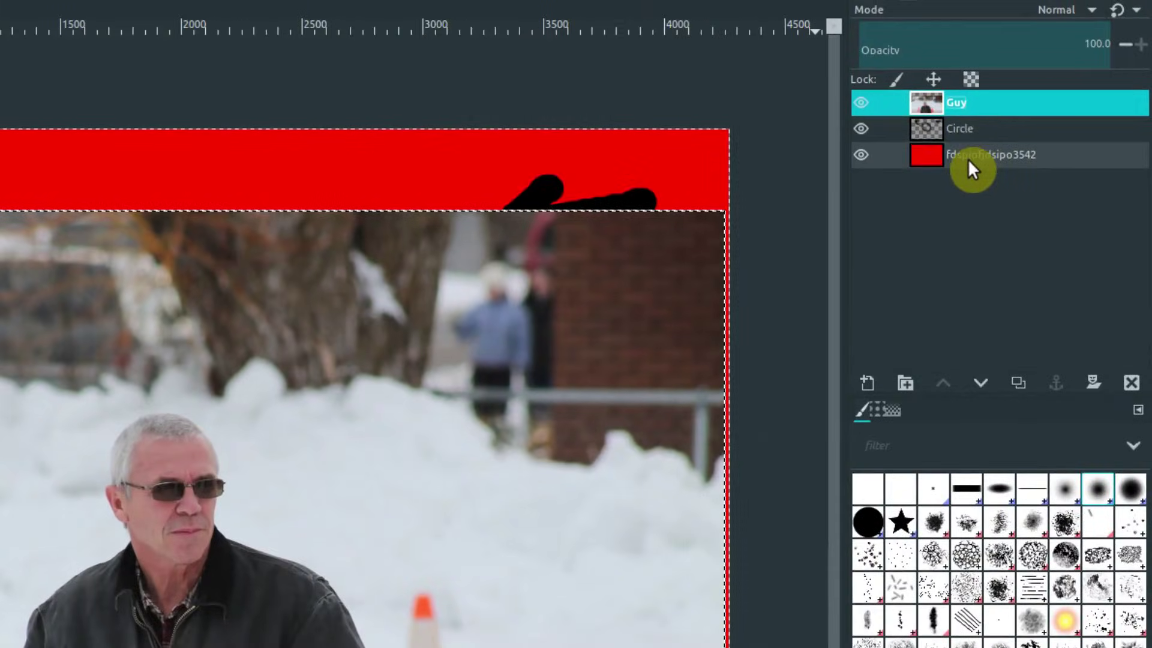
pyautogui.moveTo(968, 160); pyautogui.dragTo(949, 95)
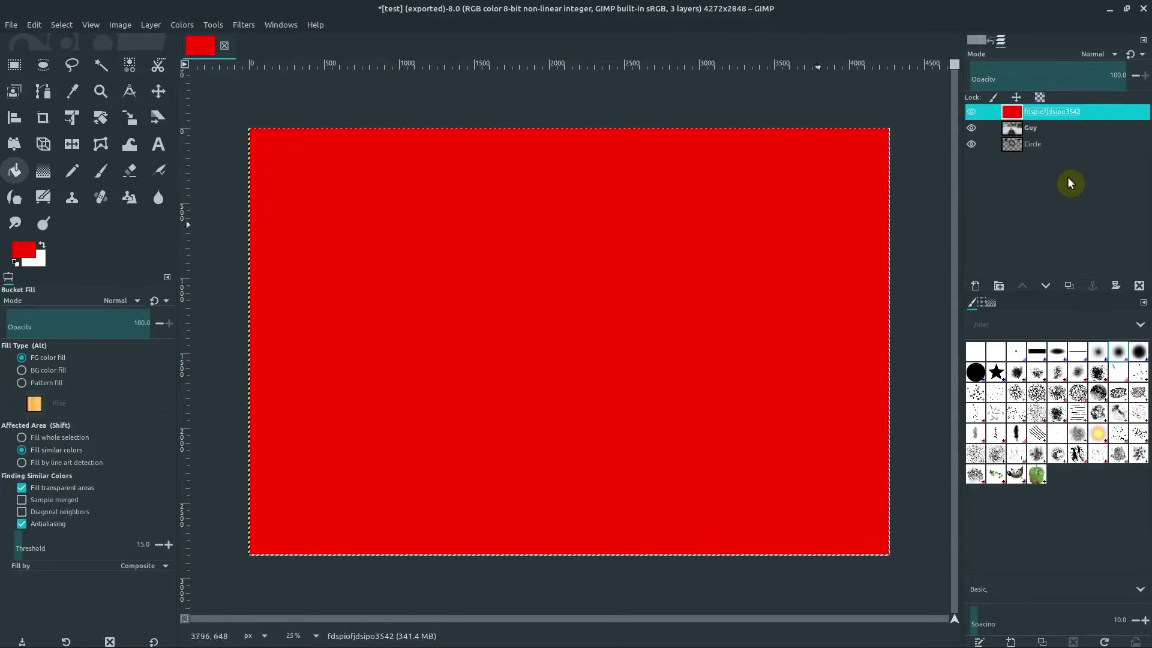
pyautogui.click(1030, 127)
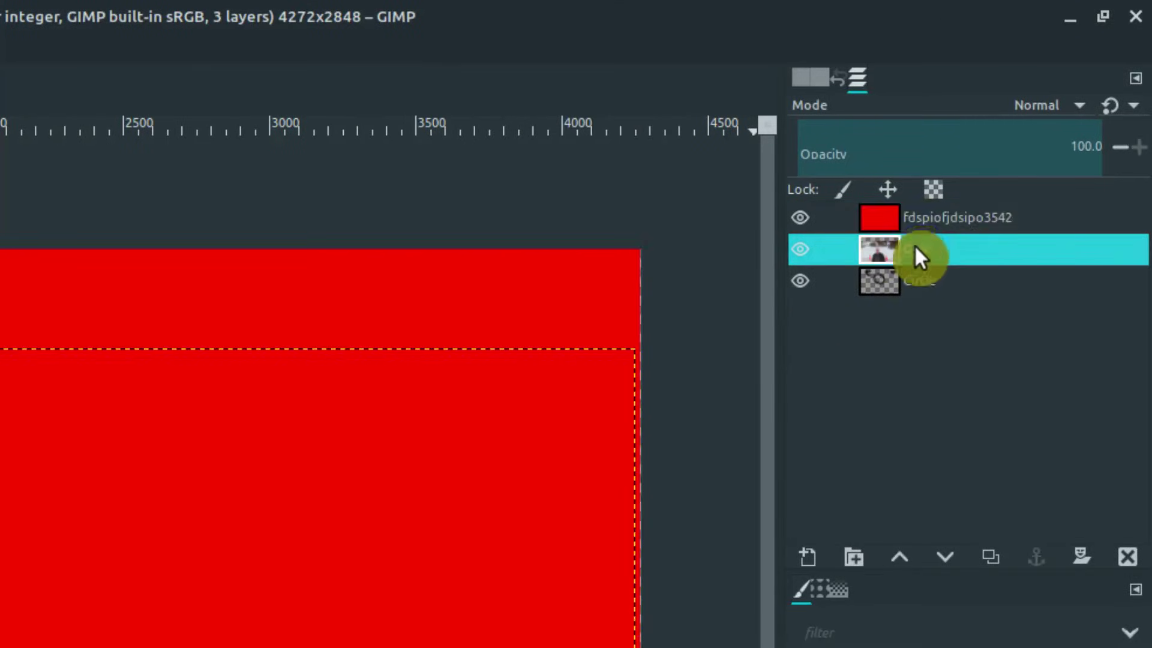
pyautogui.moveTo(916, 248); pyautogui.dragTo(876, 216)
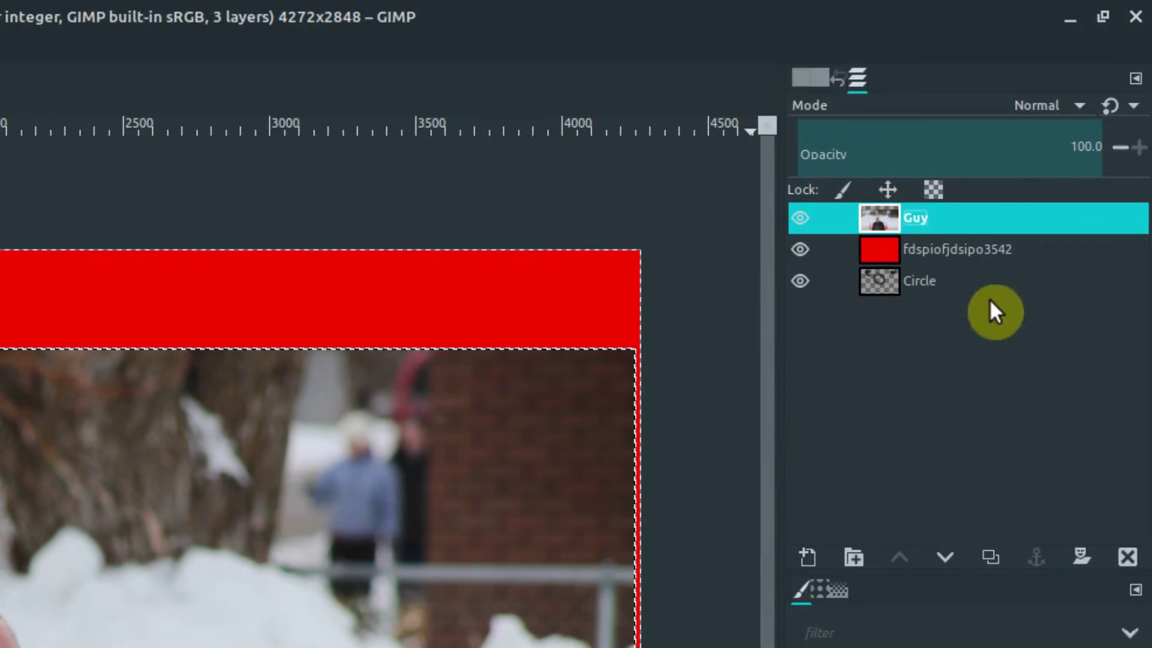
pyautogui.click(927, 282)
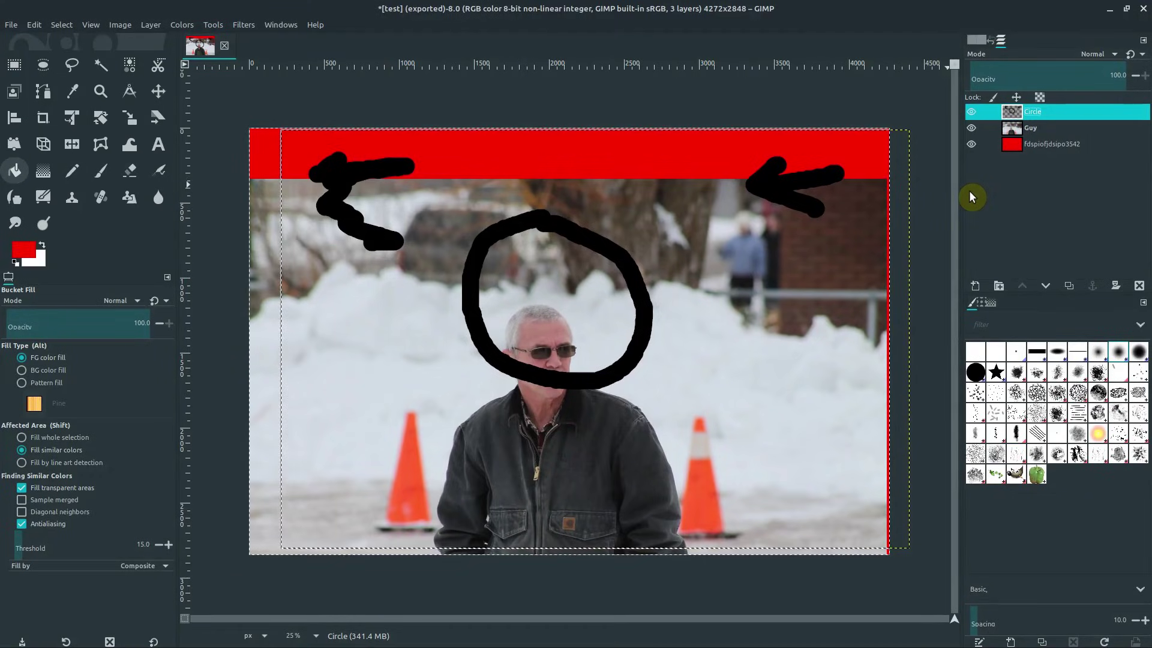
pyautogui.rightClick(970, 191)
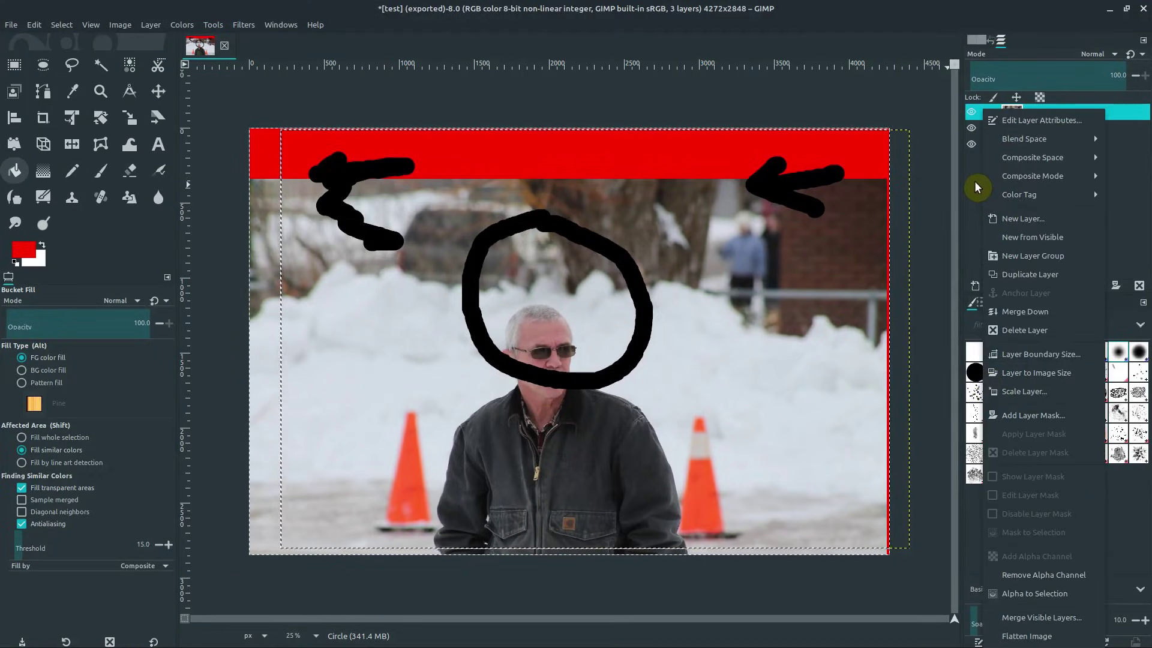
pyautogui.click(768, 286)
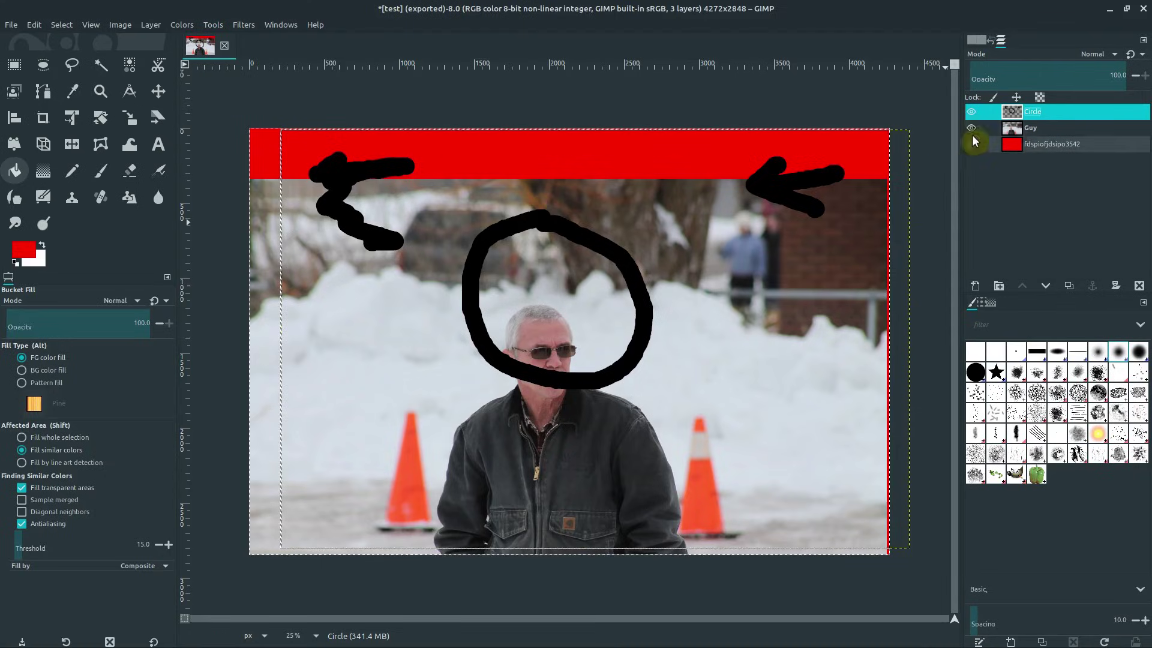
pyautogui.click(972, 111)
pyautogui.click(971, 128)
pyautogui.click(971, 128)
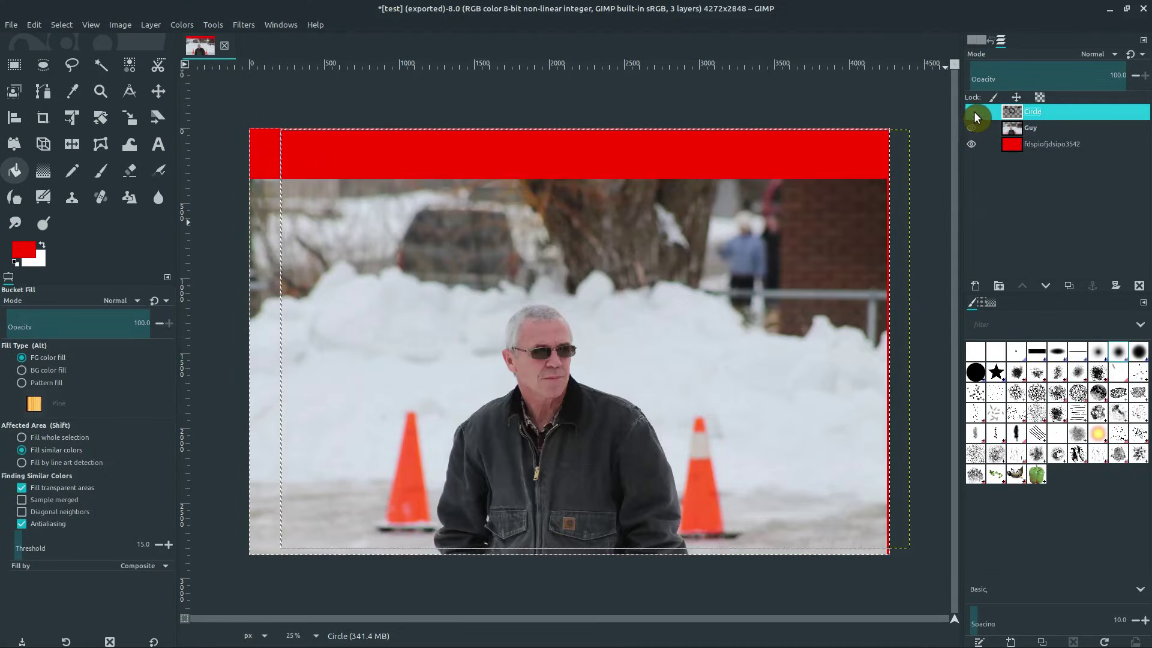
pyautogui.click(972, 112)
pyautogui.click(1031, 127)
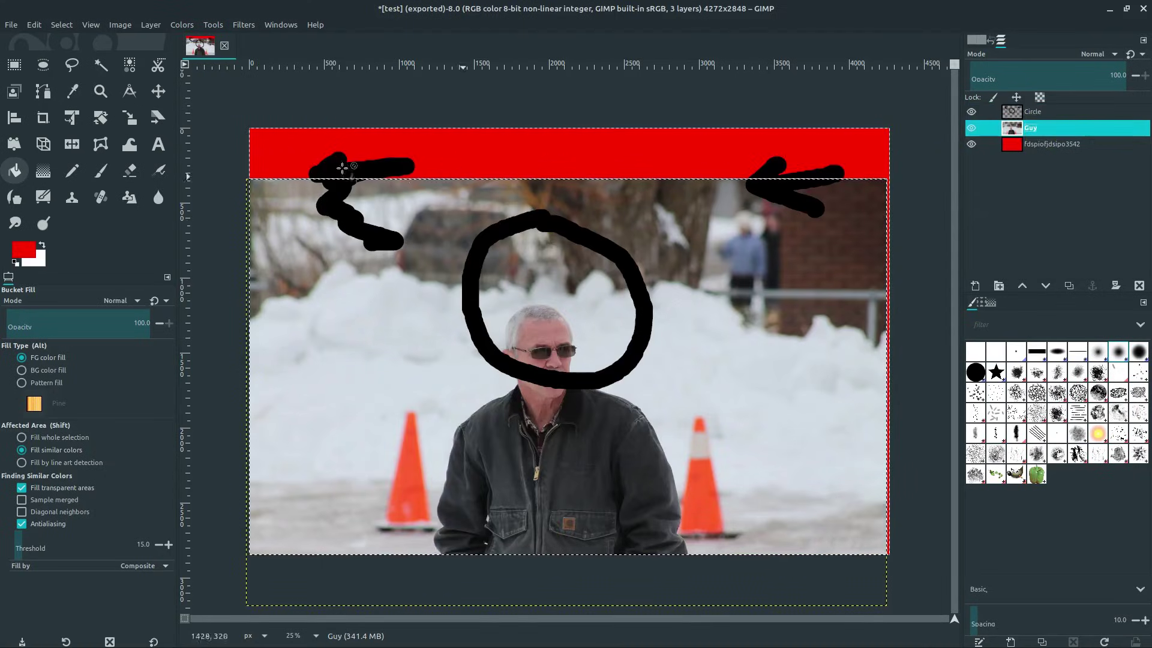
pyautogui.click(160, 92)
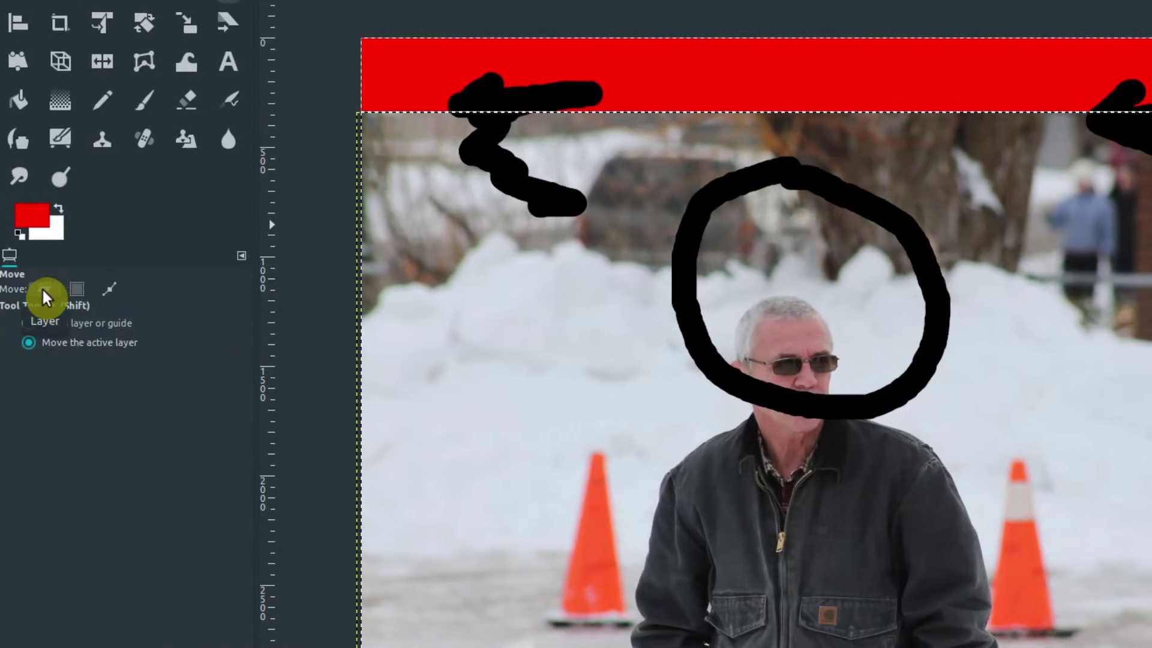
# - Shift the selection outline, then move the Guy photo up and to the right
pyautogui.click(76, 289)
pyautogui.moveTo(600, 200); pyautogui.dragTo(773, 245)
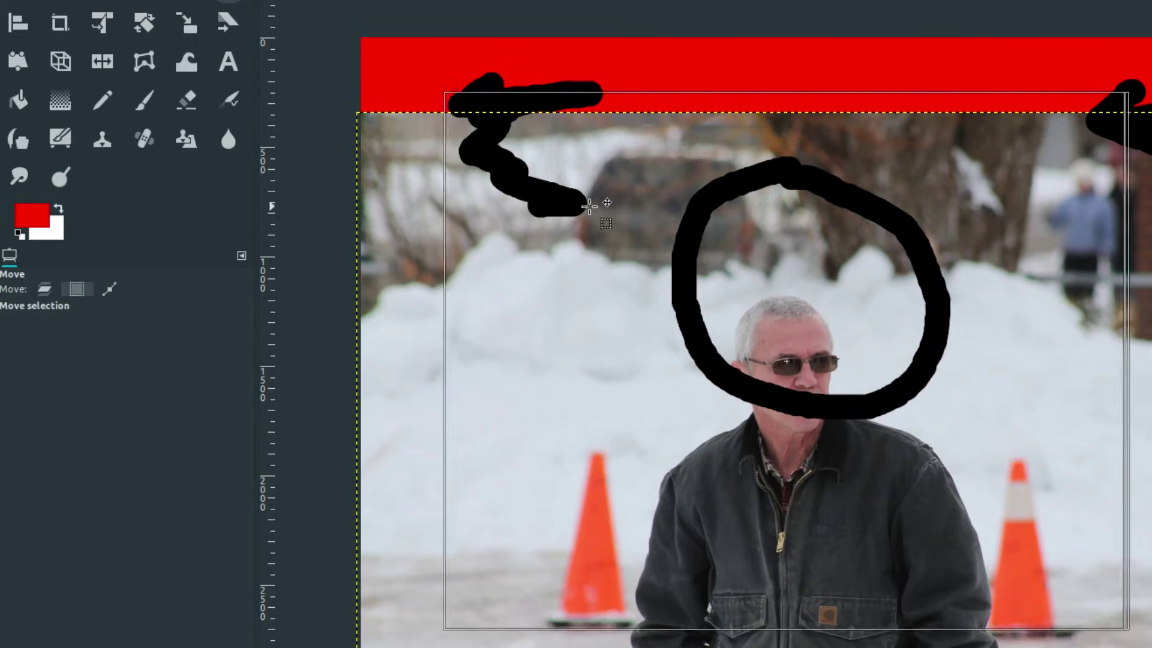
pyautogui.click(44, 289)
pyautogui.moveTo(813, 260); pyautogui.dragTo(922, 196)
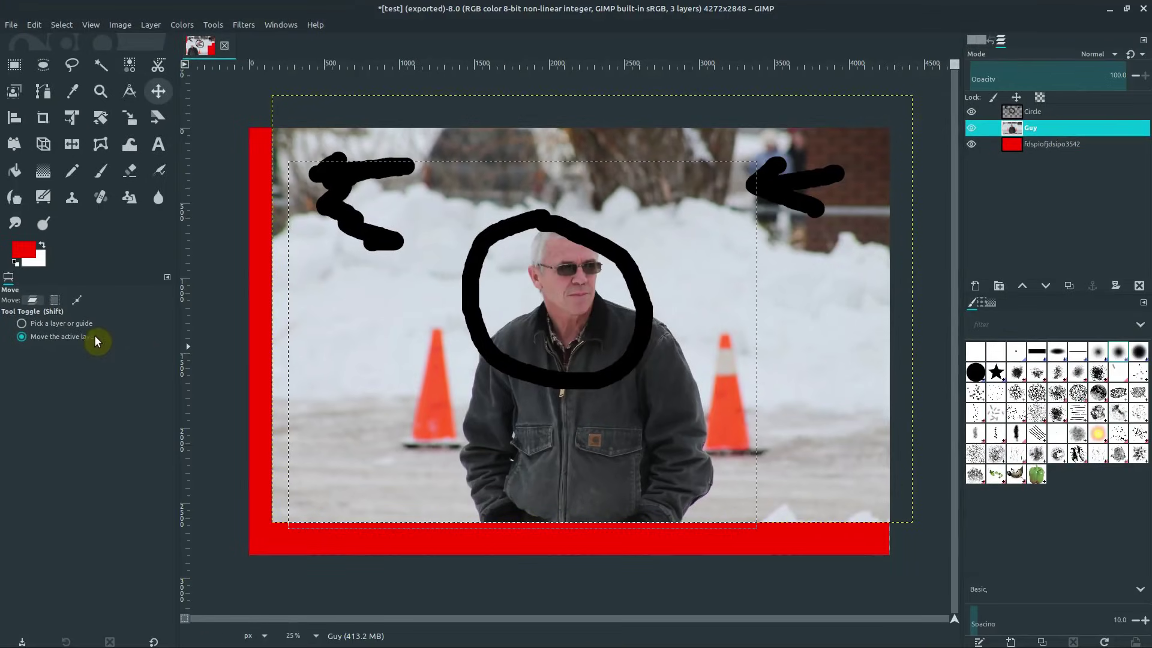
# - Move the red layer up and to the left using Pick a layer mode
pyautogui.click(54, 324)
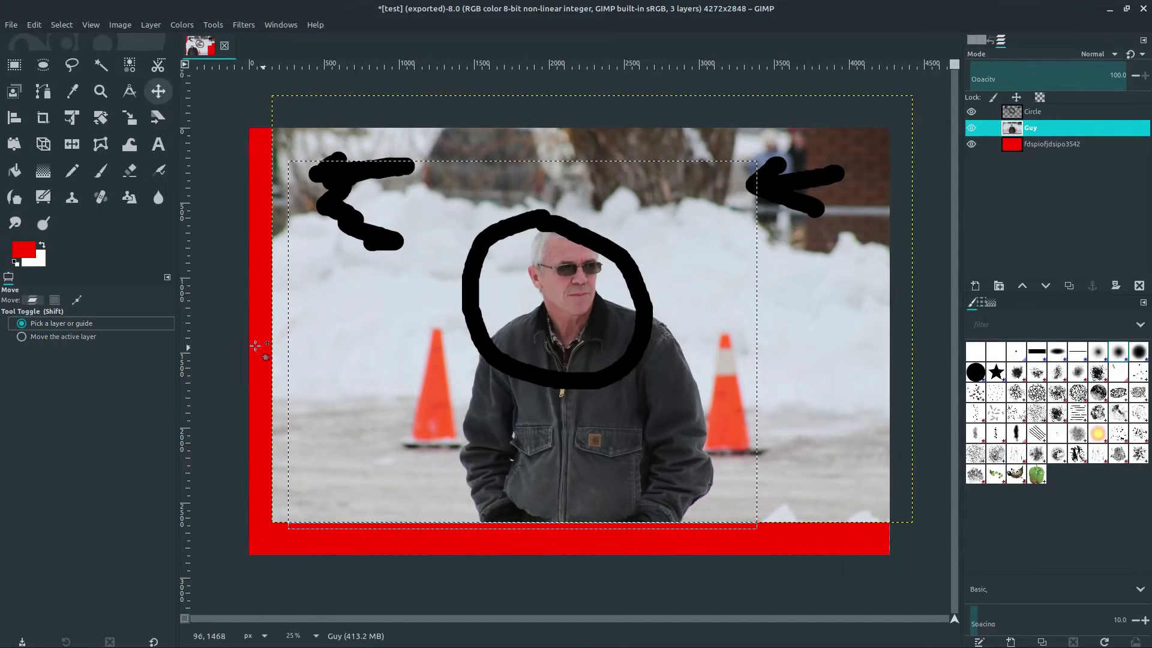
pyautogui.moveTo(256, 346); pyautogui.dragTo(228, 324)
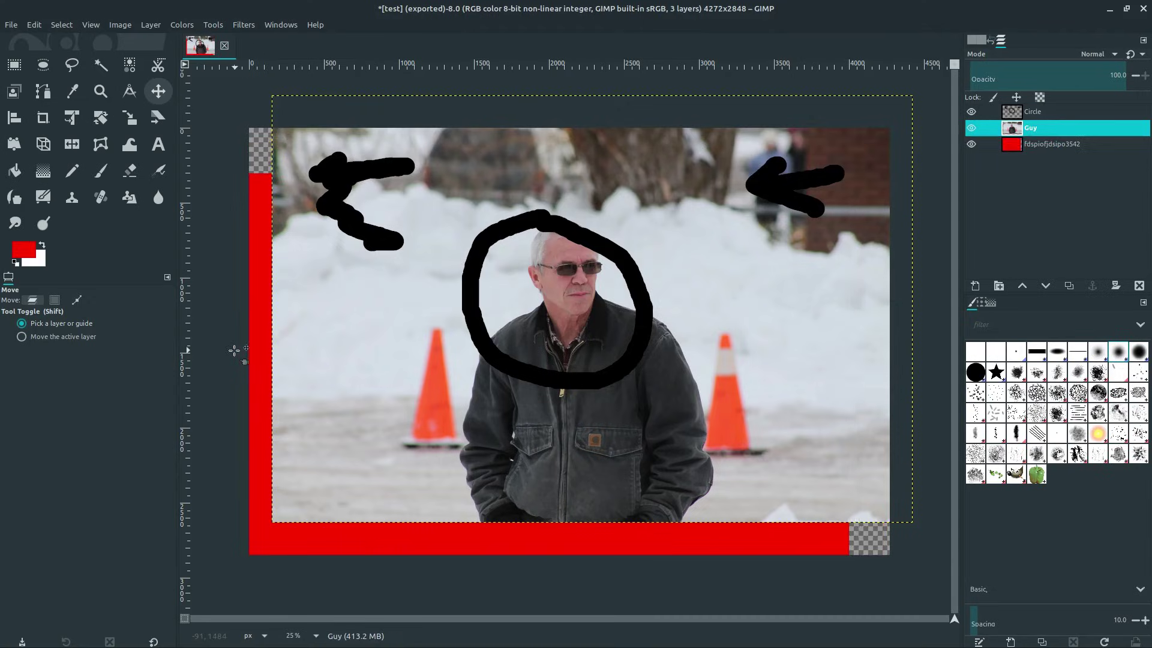
pyautogui.click(41, 339)
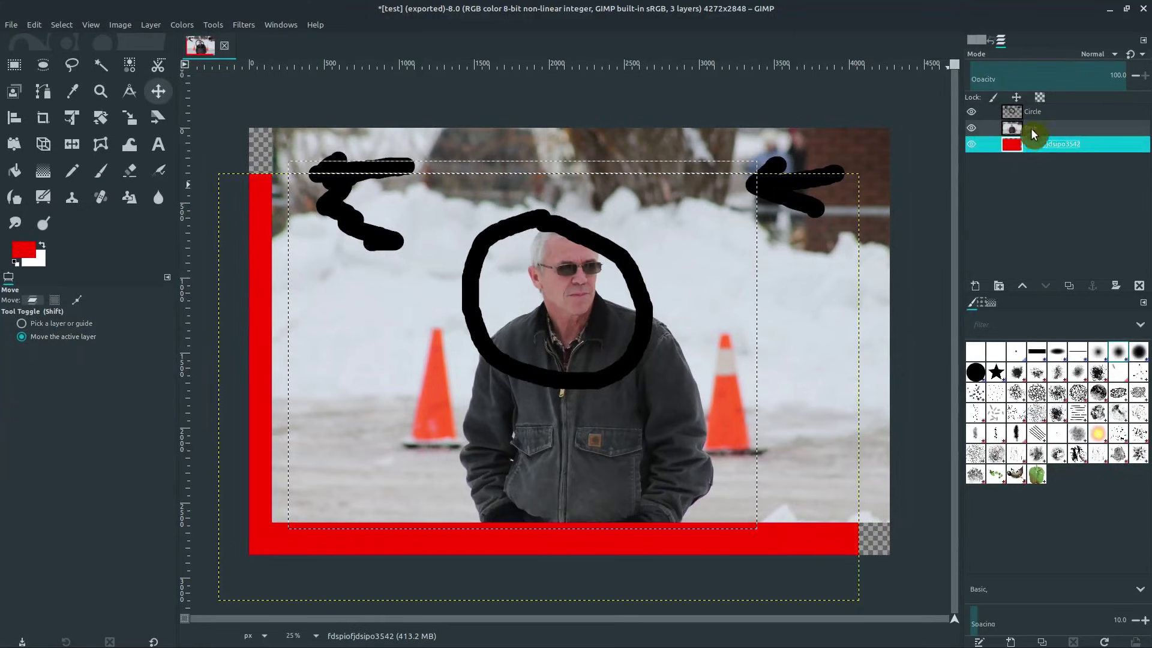
# - Select the Circle layer with the Pencil tool, then reselect the Guy photo layer
pyautogui.click(1028, 114)
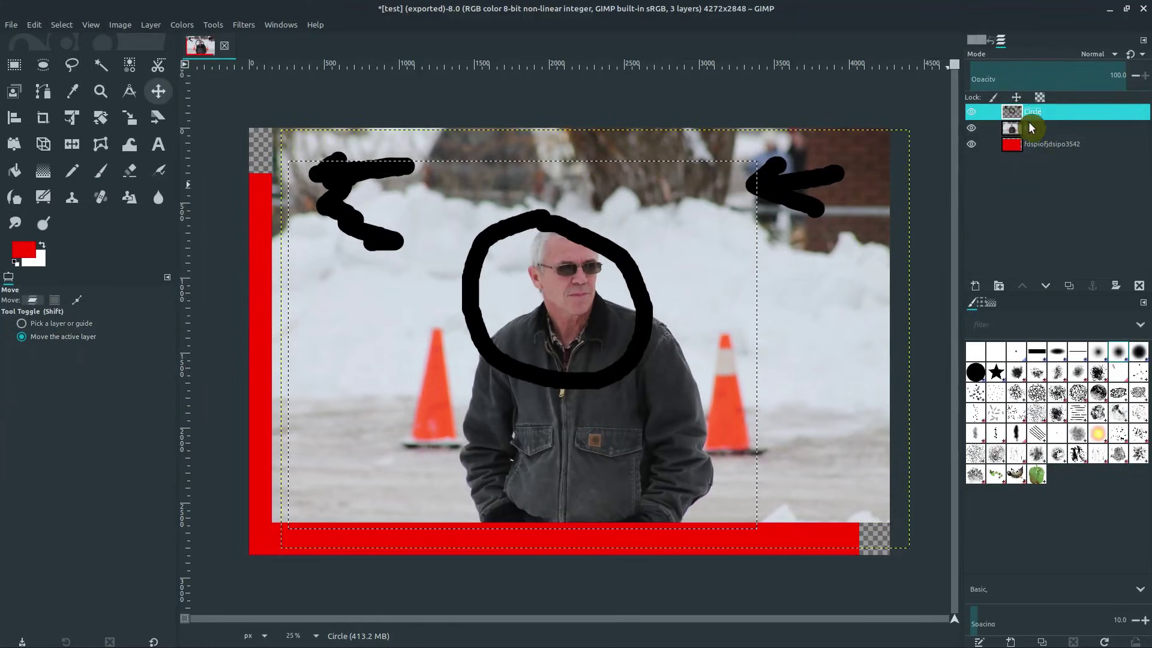
pyautogui.click(82, 171)
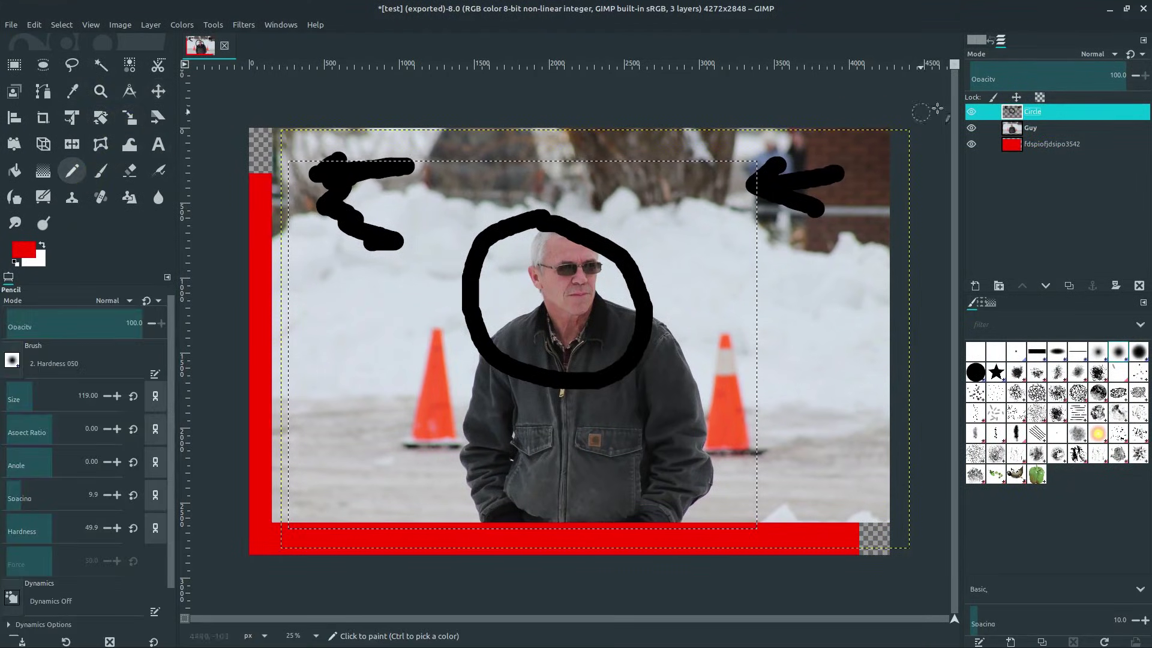
pyautogui.click(1033, 120)
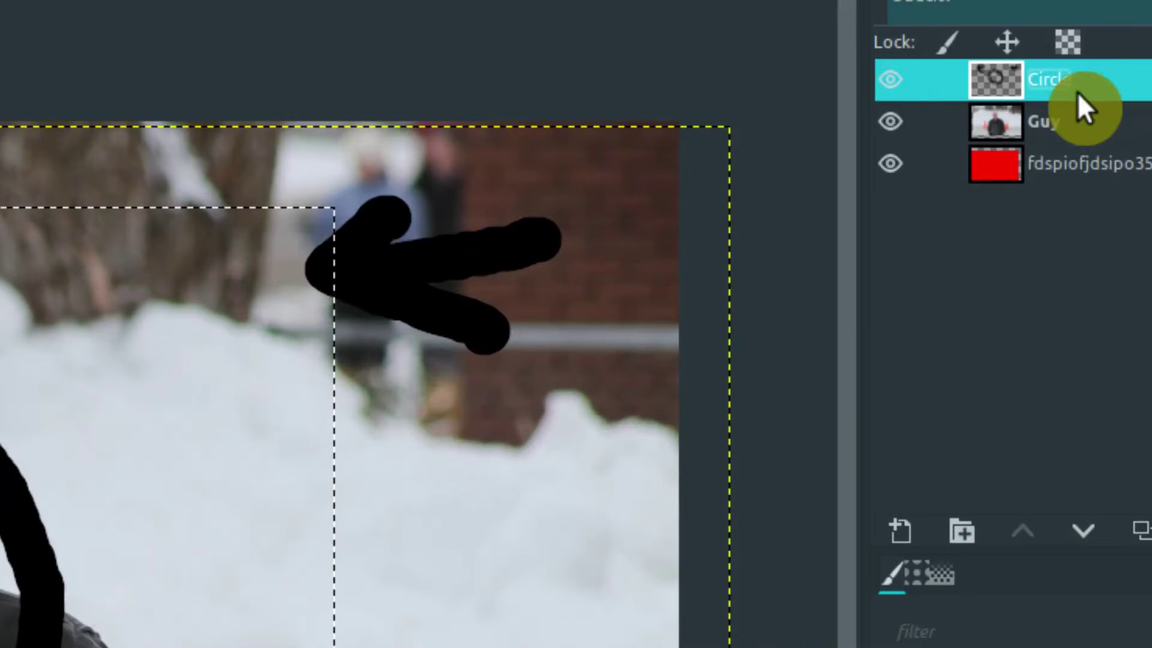
pyautogui.click(984, 120)
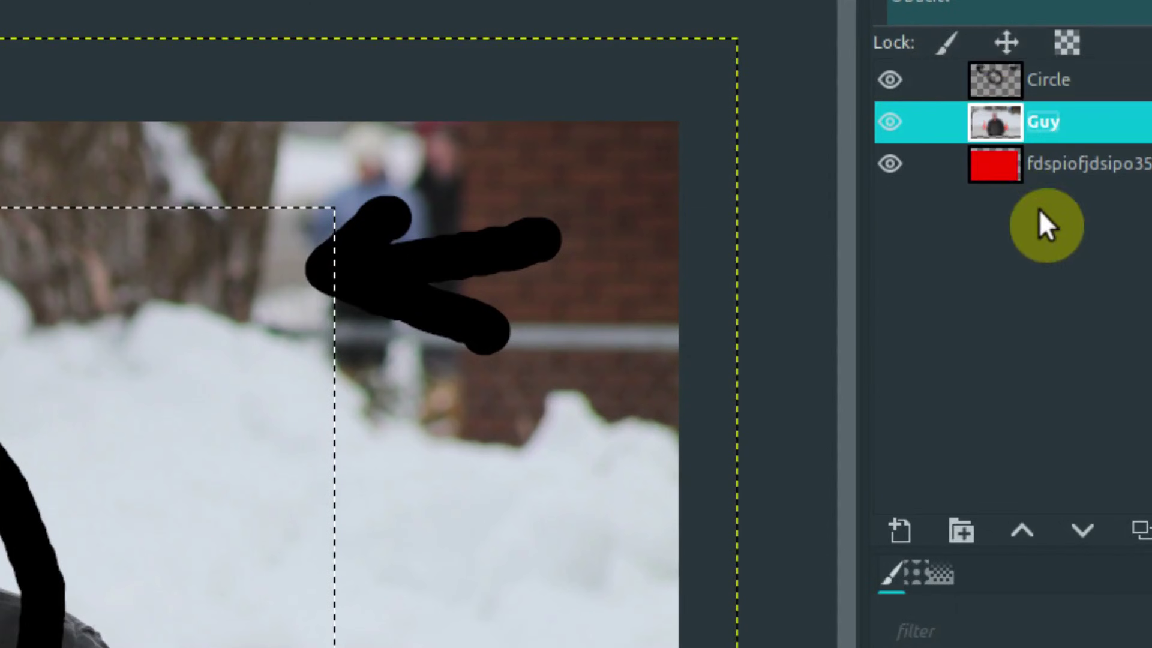
pyautogui.click(1003, 162)
pyautogui.click(992, 126)
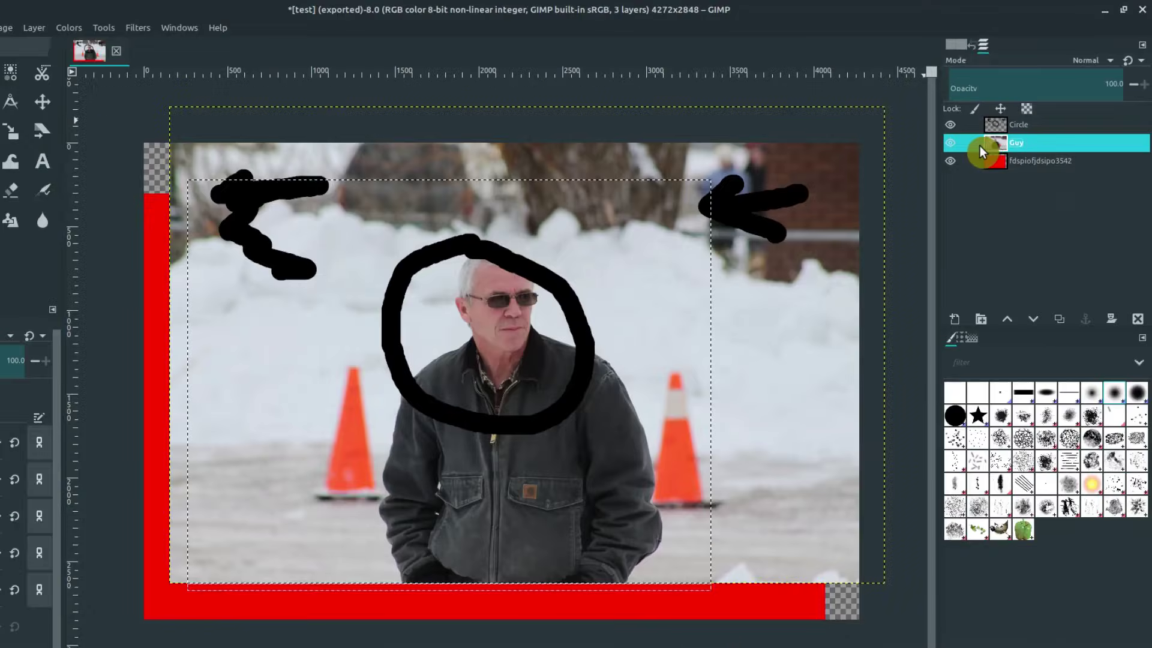